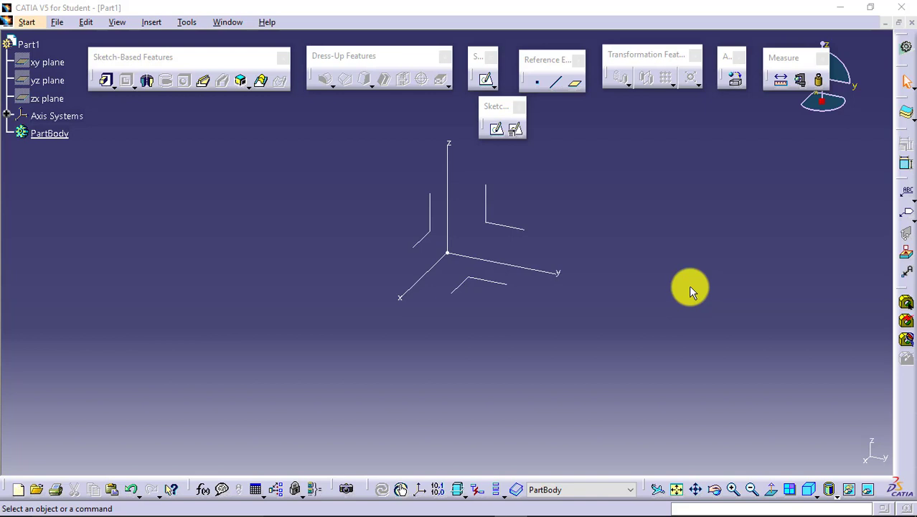
# Start a positioned sketch on the yz plane of the absolute axis system, with implicit origin and orientation
pyautogui.click(515, 135)
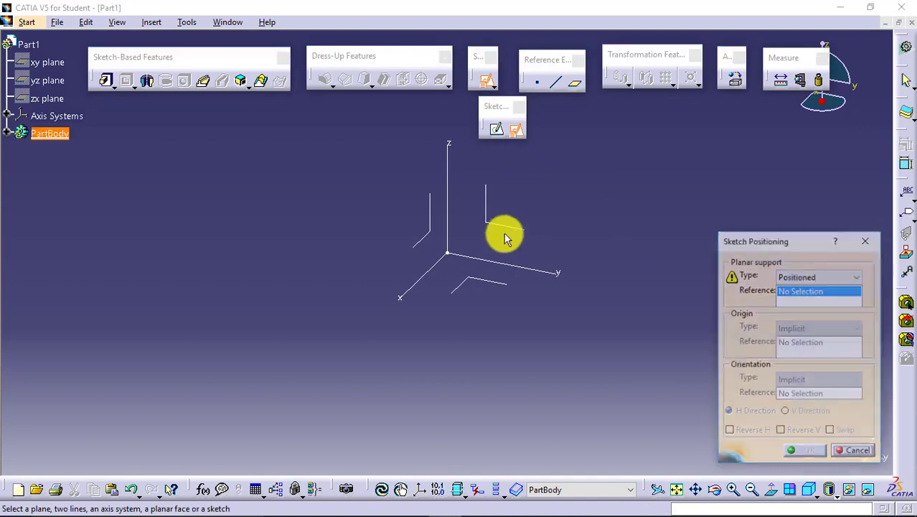
pyautogui.click(508, 228)
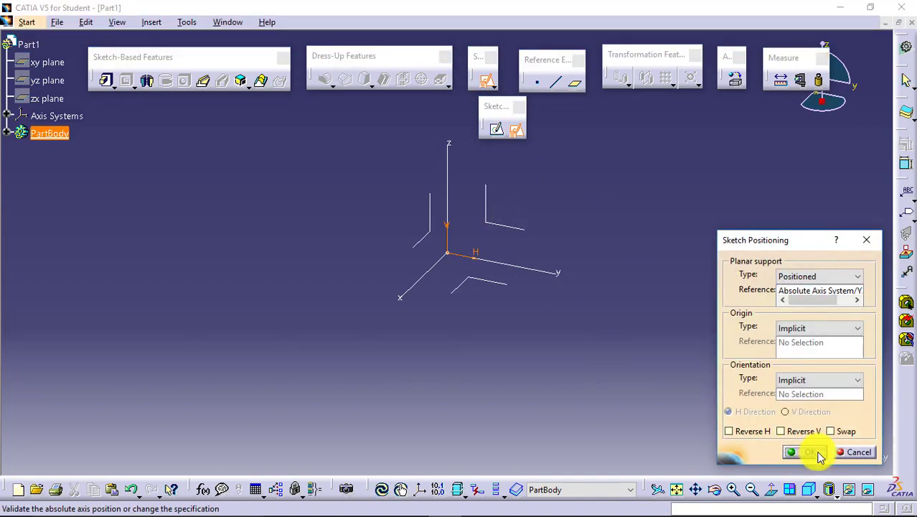
pyautogui.click(810, 452)
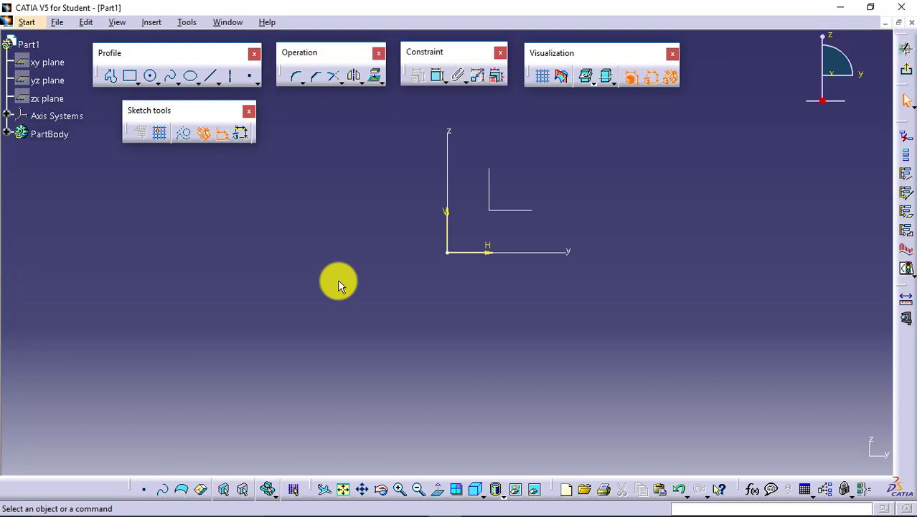
# Draw a wide arched spline through six control points, passing above the sketch origin, and exit the sketch
pyautogui.click(169, 76)
pyautogui.click(94, 308)
pyautogui.click(175, 239)
pyautogui.click(305, 215)
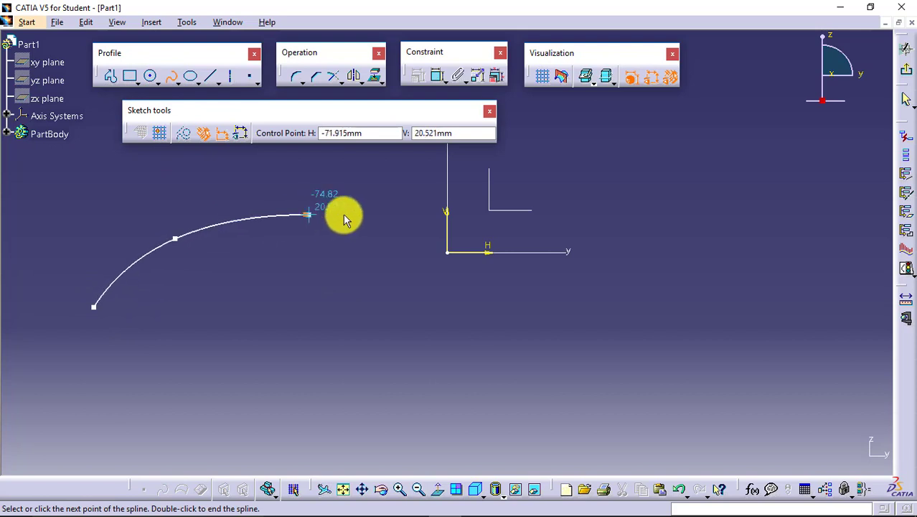
pyautogui.click(421, 215)
pyautogui.click(641, 238)
pyautogui.doubleClick(810, 292)
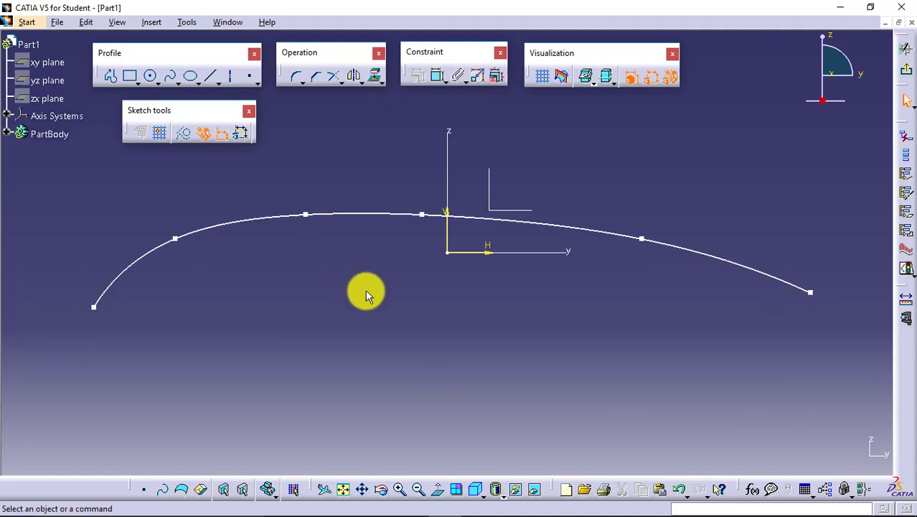
pyautogui.click(906, 50)
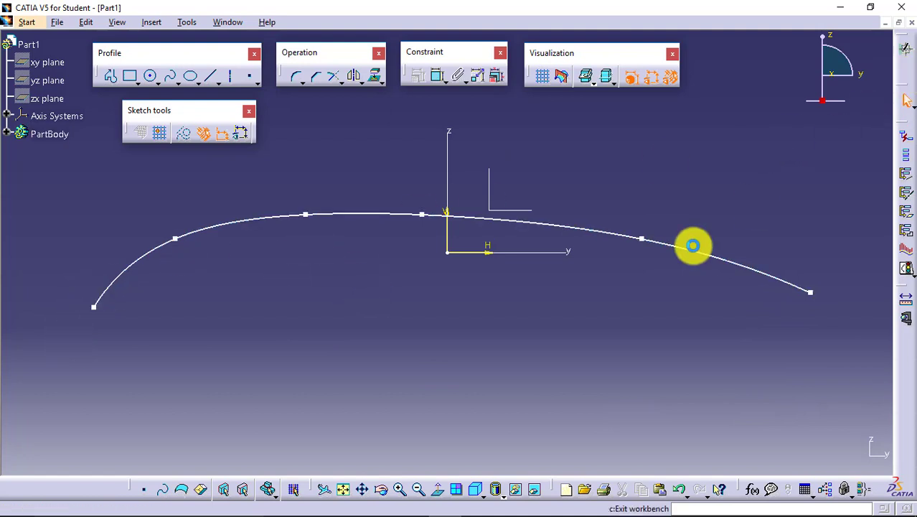
pyautogui.click(223, 272)
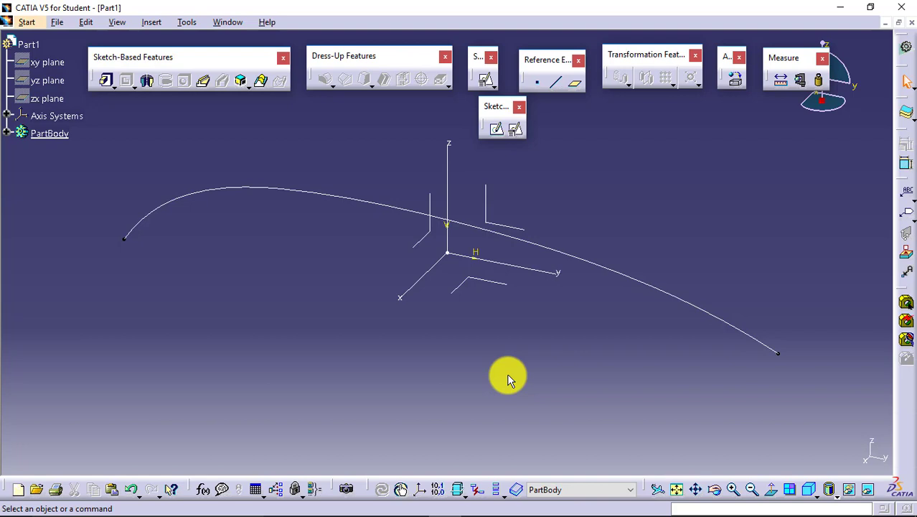
pyautogui.click(468, 228)
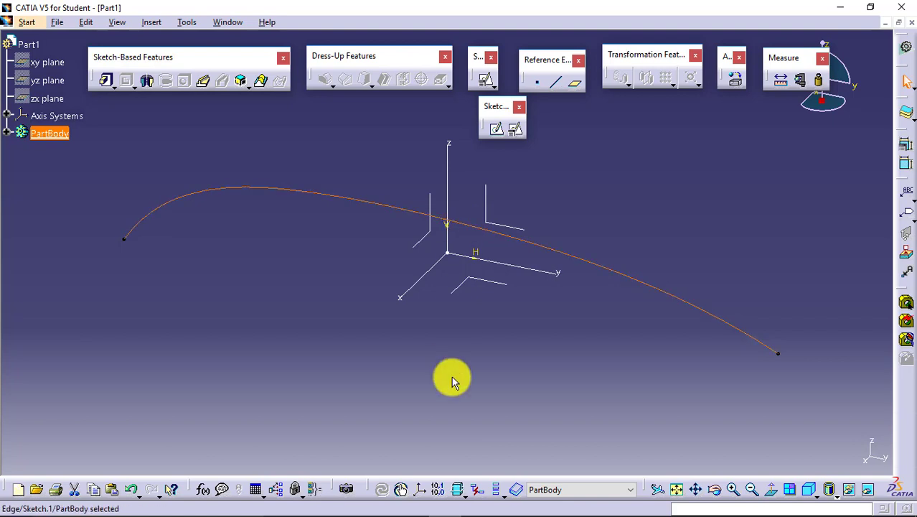
pyautogui.click(521, 304)
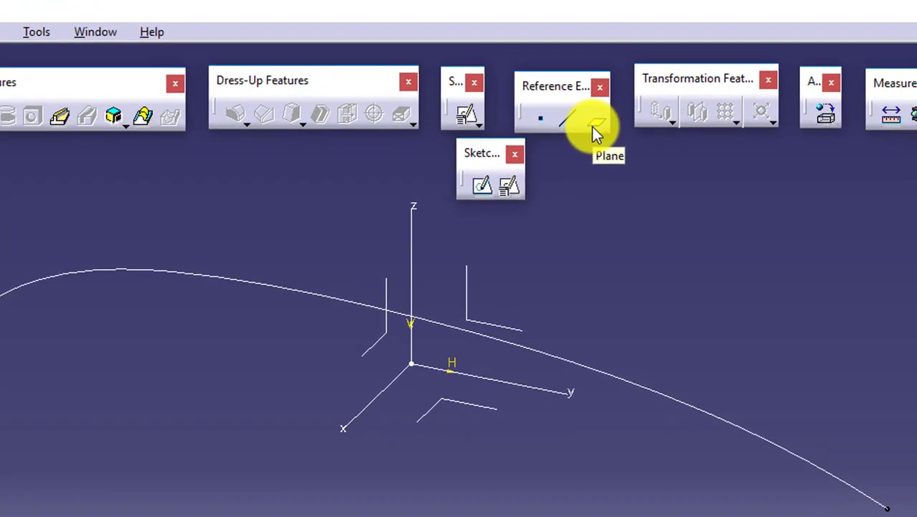
# Create a reference plane normal to the spline at the endpoint on its negative-y side
pyautogui.click(573, 88)
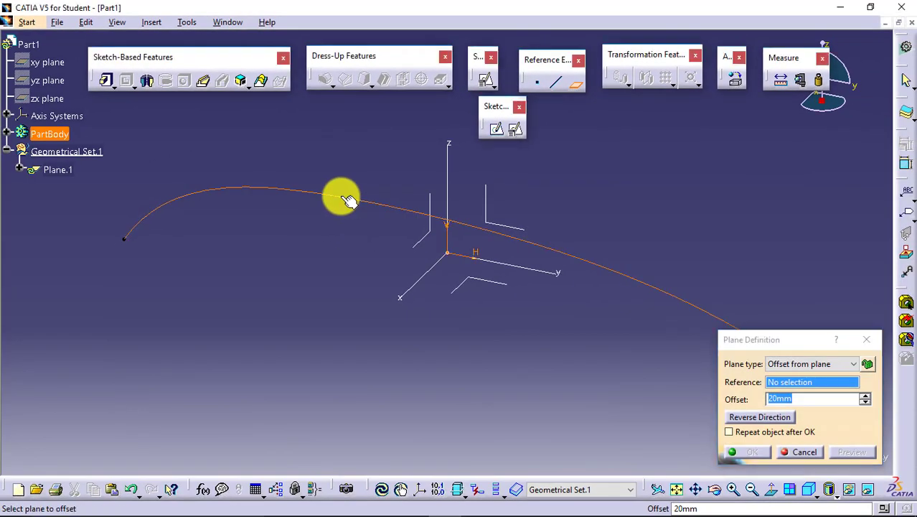
pyautogui.click(348, 199)
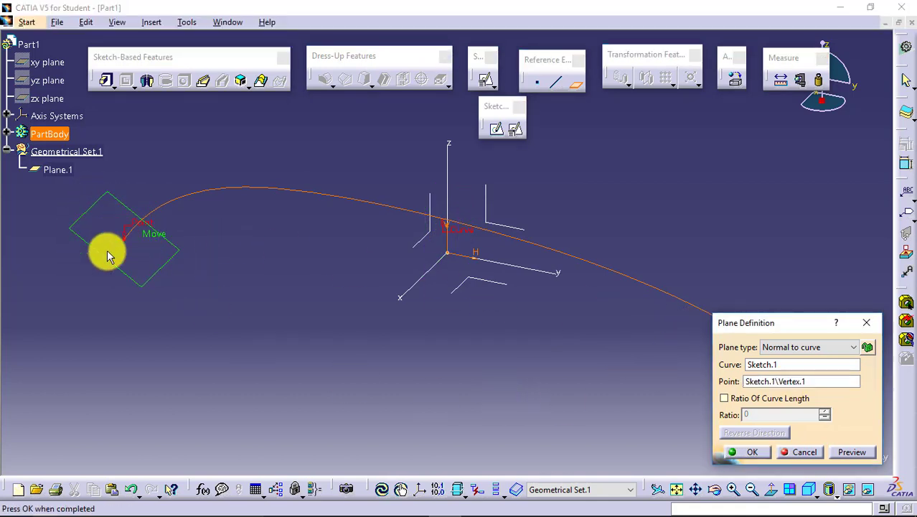
pyautogui.click(754, 452)
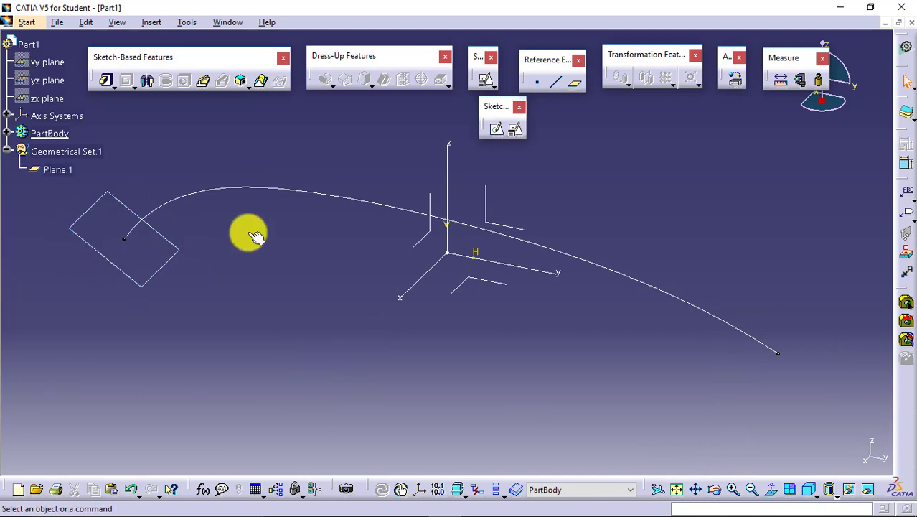
# Start a positioned sketch on Plane.1, with the origin set as a projection point on the spline's adjacent endpoint
pyautogui.click(517, 131)
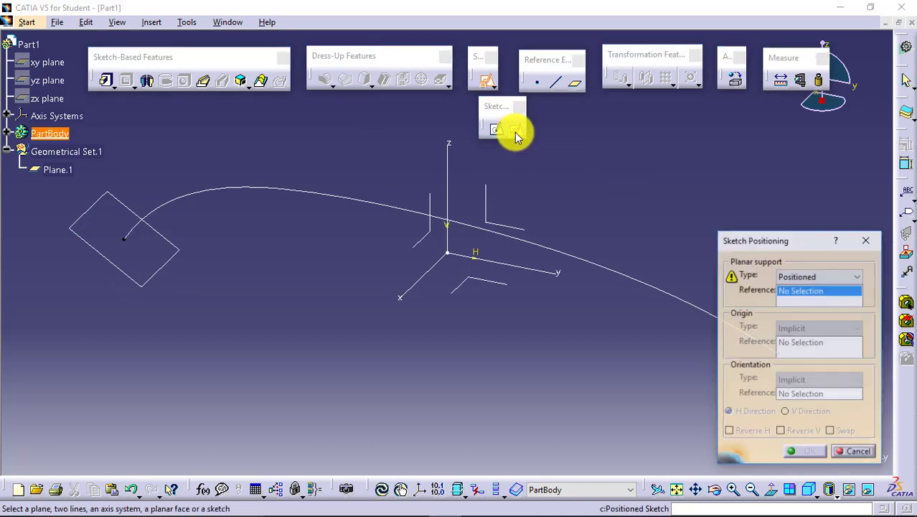
pyautogui.click(120, 265)
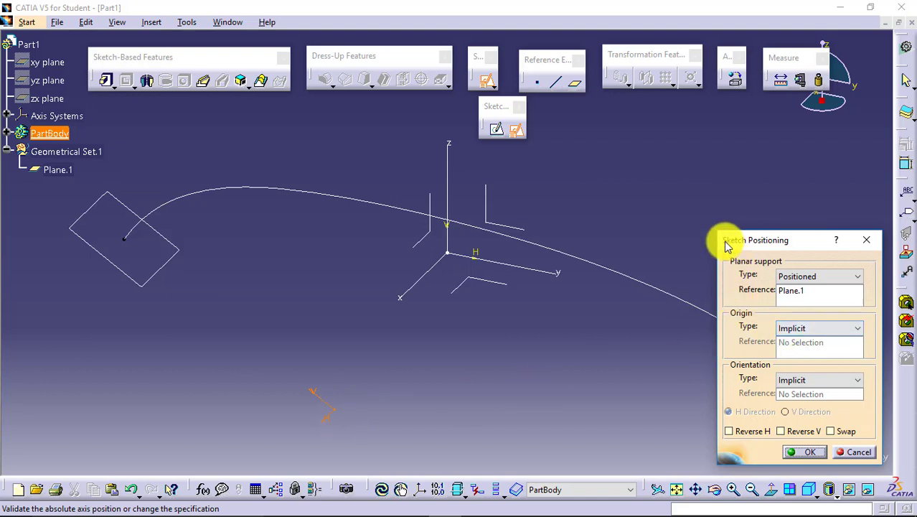
pyautogui.click(819, 328)
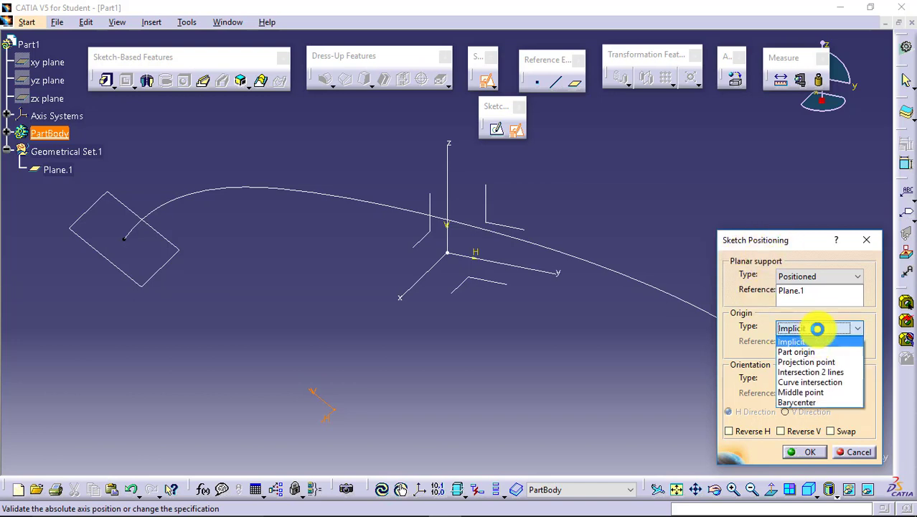
pyautogui.click(816, 364)
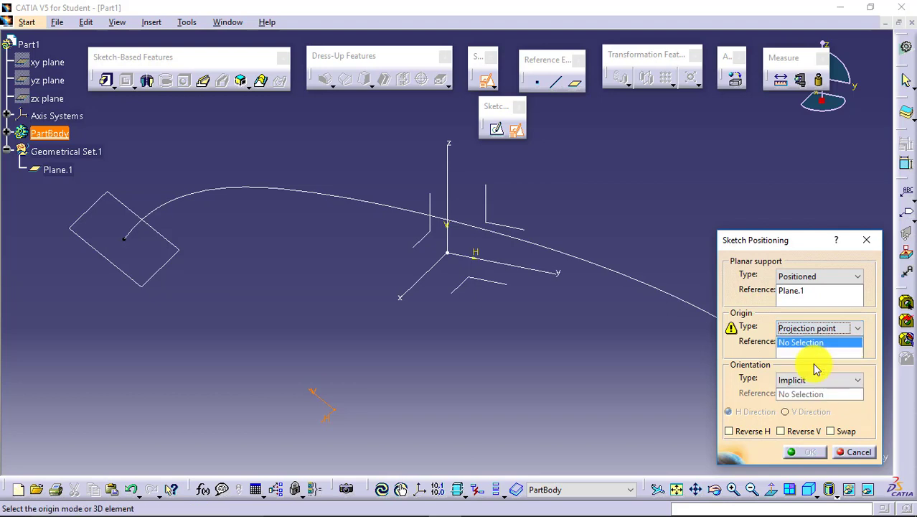
pyautogui.click(127, 240)
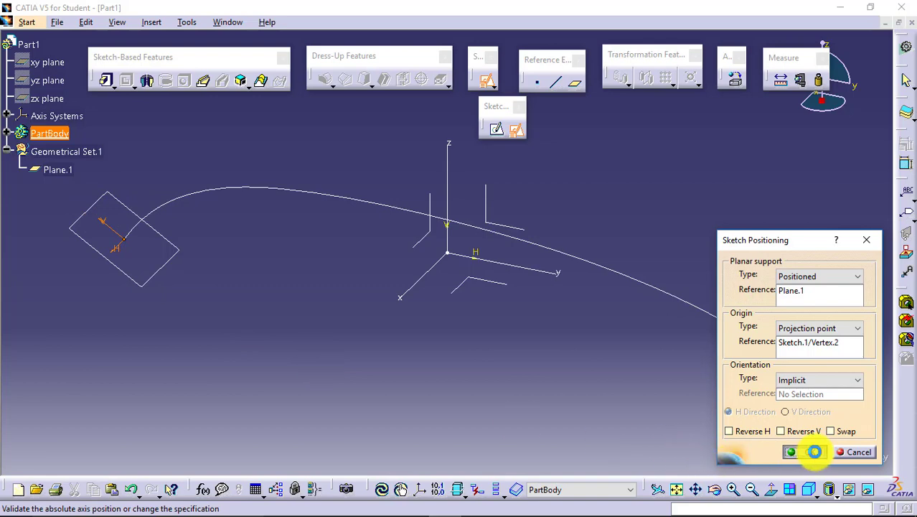
pyautogui.click(815, 451)
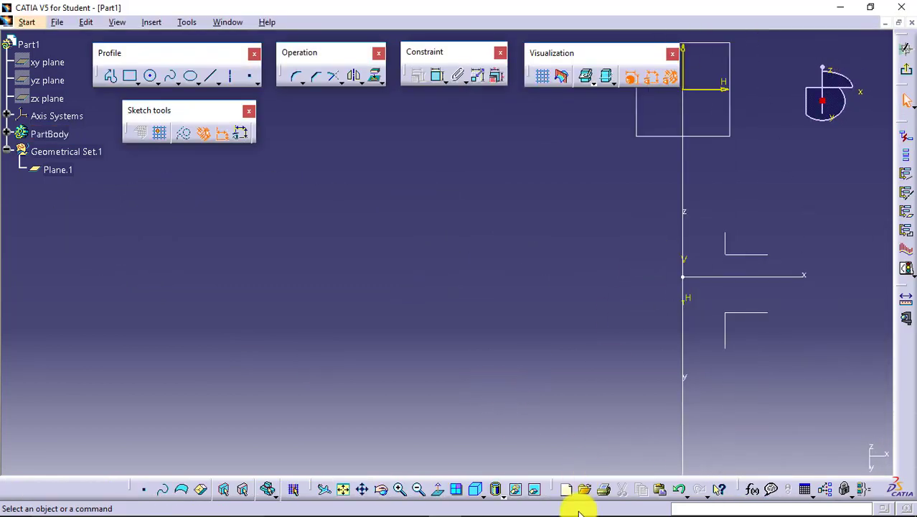
# Draw a stepped profile of eight horizontal and vertical lines from the positive H axis around to the sketch origin, and exit the sketch
pyautogui.click(363, 489)
pyautogui.moveTo(630, 238)
pyautogui.mouseDown()
pyautogui.moveTo(493, 372)
pyautogui.moveTo(466, 375)
pyautogui.moveTo(463, 365)
pyautogui.mouseUp()
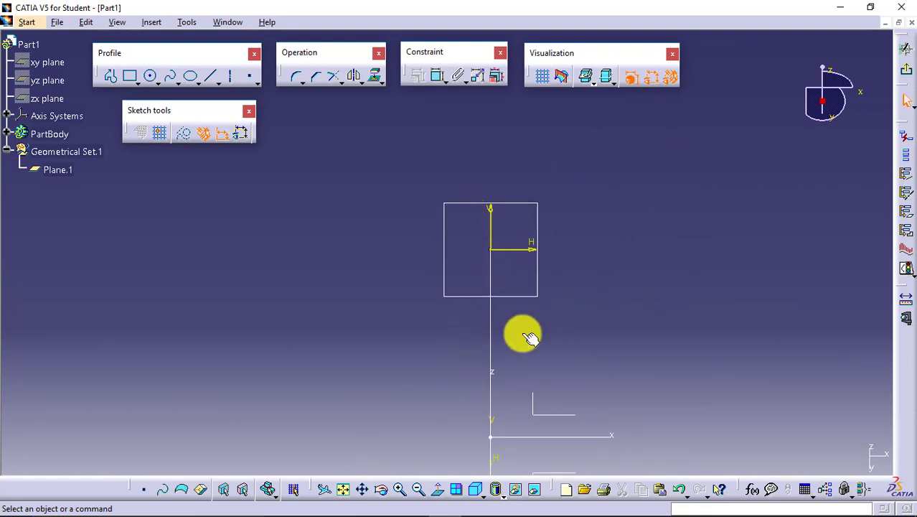
pyautogui.click(112, 76)
pyautogui.click(516, 249)
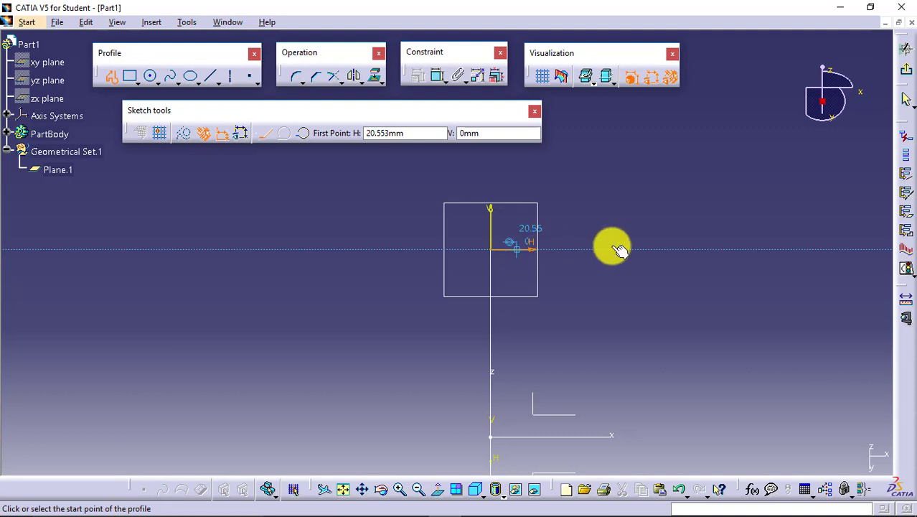
pyautogui.click(635, 250)
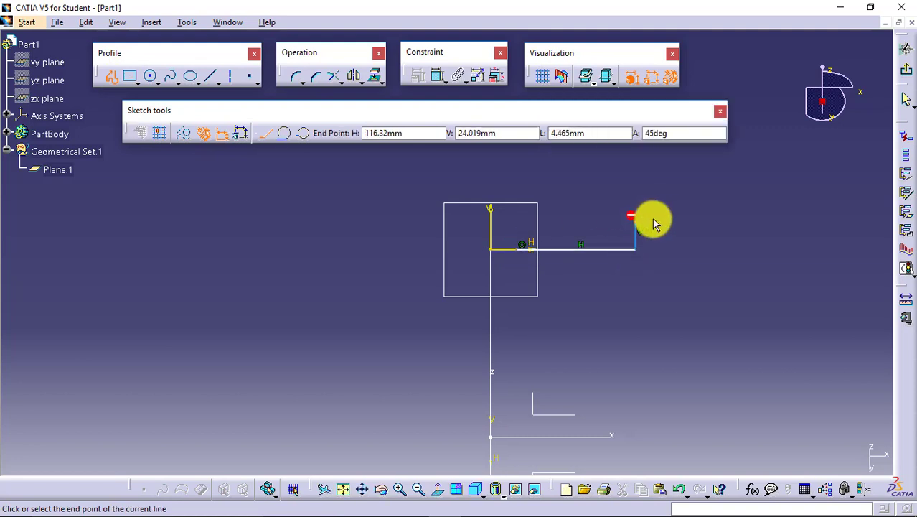
pyautogui.click(648, 223)
pyautogui.click(677, 222)
pyautogui.click(677, 186)
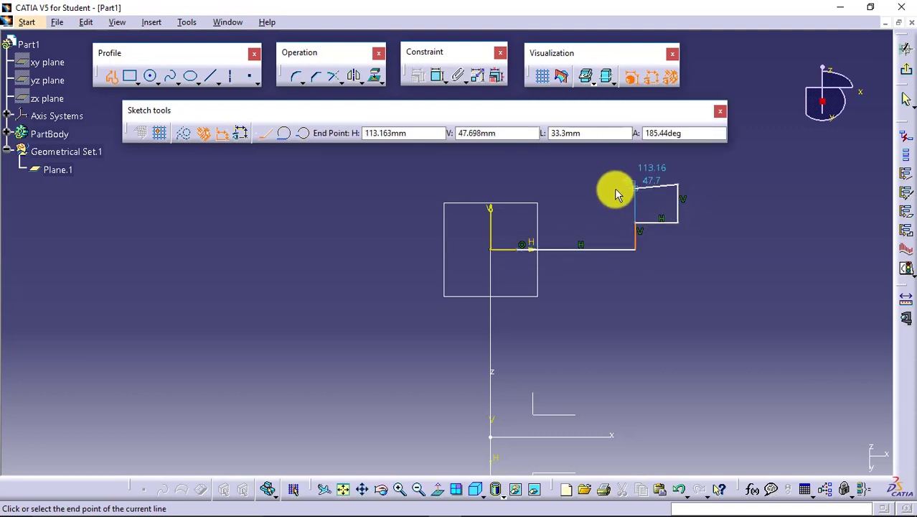
pyautogui.click(569, 185)
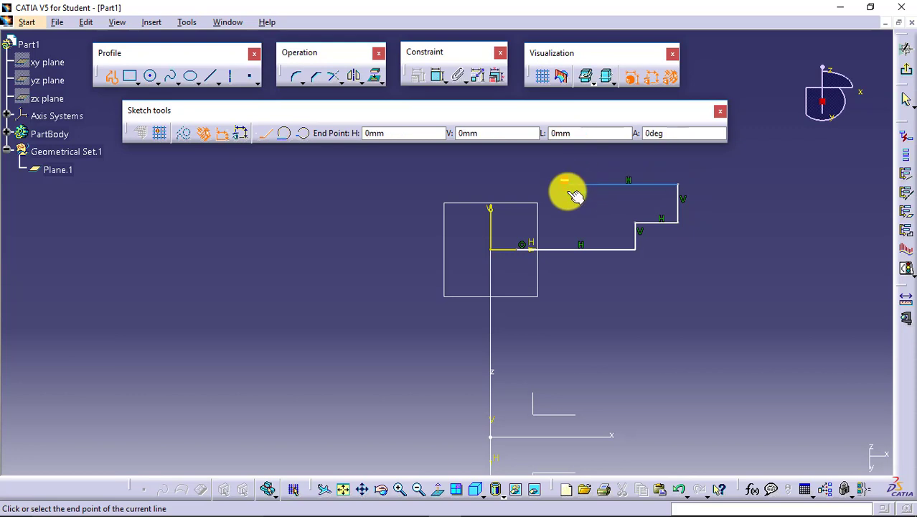
pyautogui.click(569, 216)
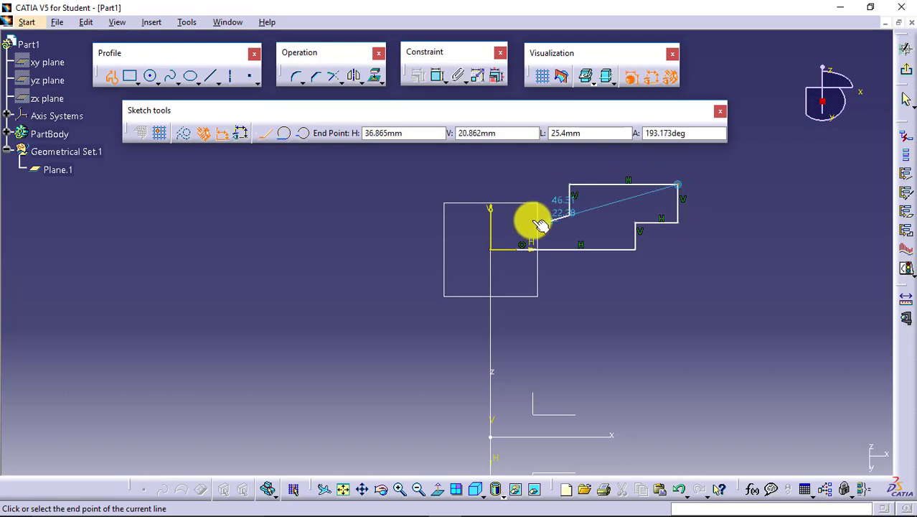
pyautogui.click(492, 212)
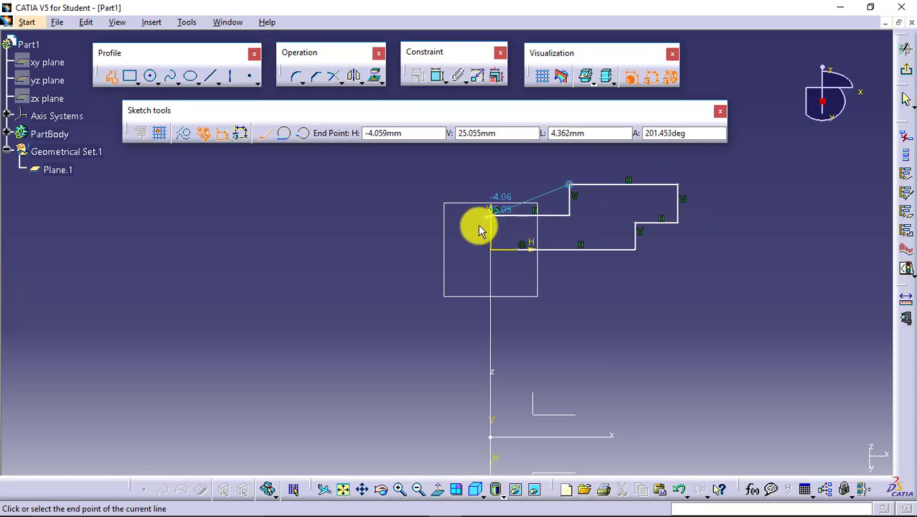
pyautogui.click(492, 249)
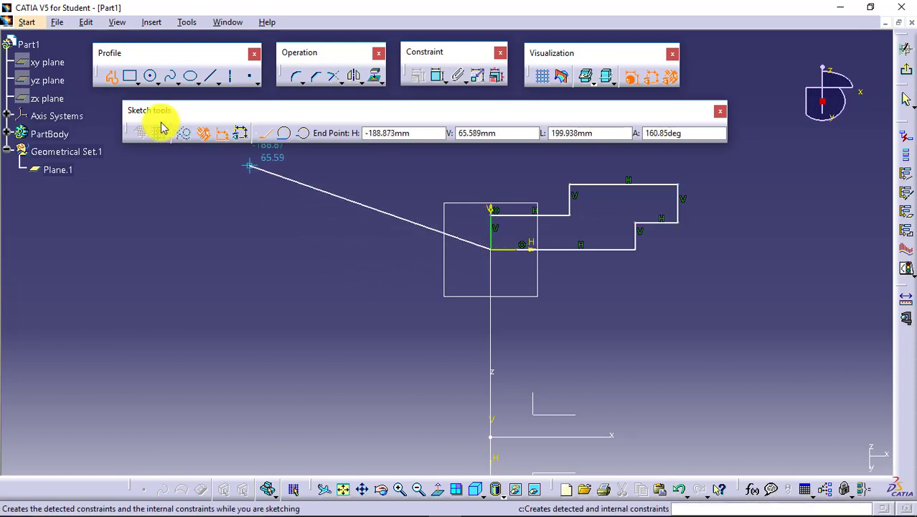
pyautogui.click(108, 76)
pyautogui.click(560, 270)
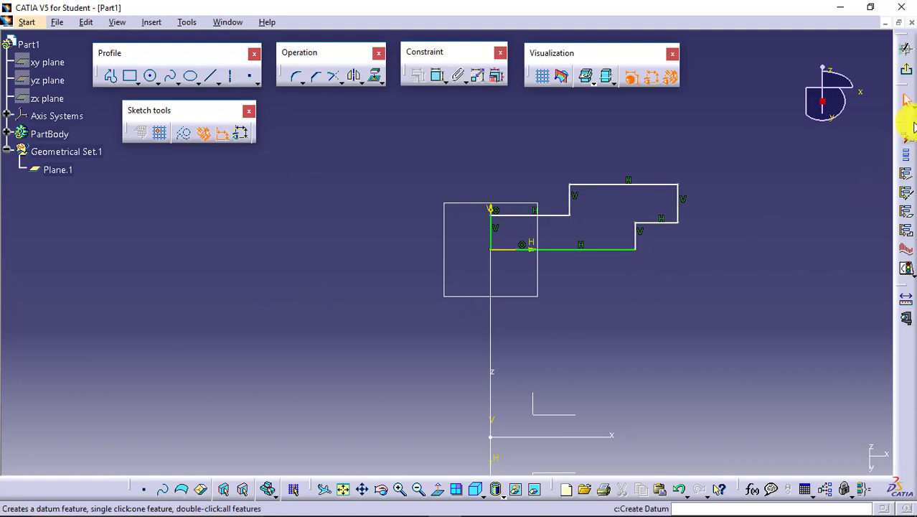
pyautogui.click(908, 70)
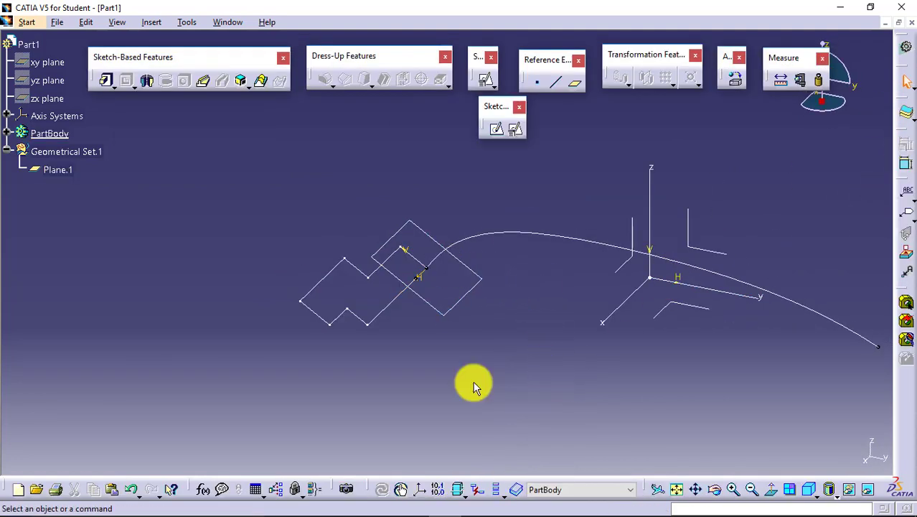
# Examine the path spline and the profile sketch, expanding PartBody in the tree and highlighting Sketch.2
pyautogui.click(696, 491)
pyautogui.moveTo(642, 357); pyautogui.dragTo(454, 312)
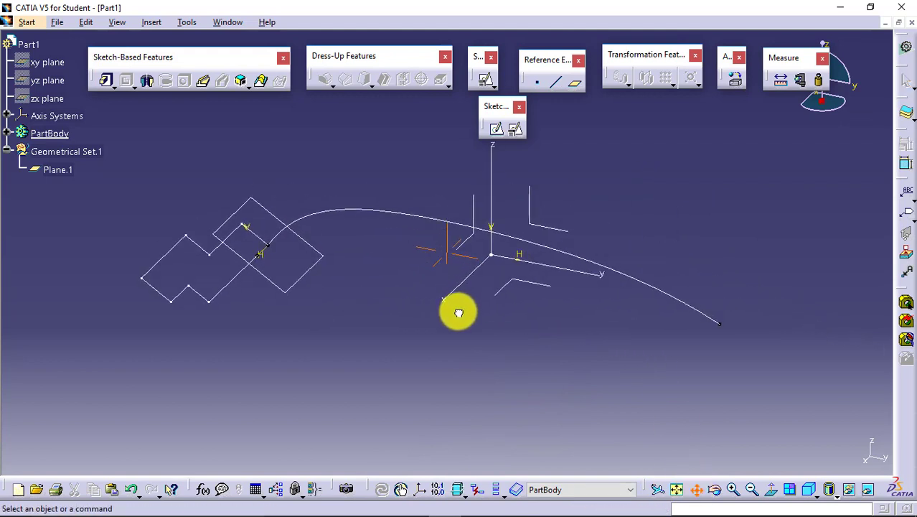
pyautogui.click(364, 210)
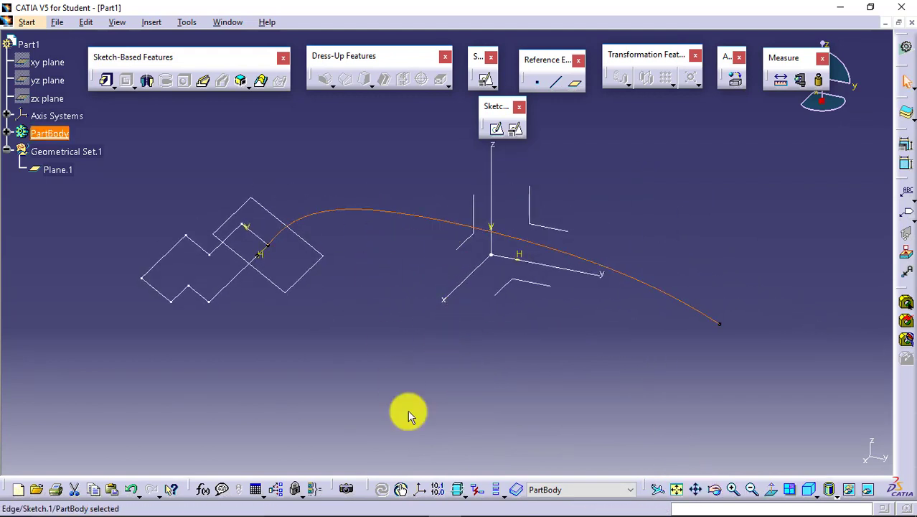
pyautogui.click(310, 388)
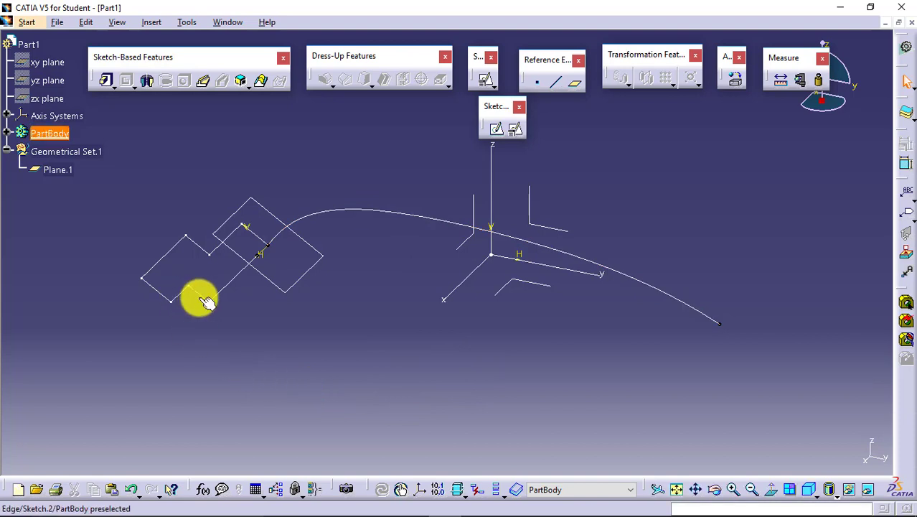
pyautogui.click(7, 133)
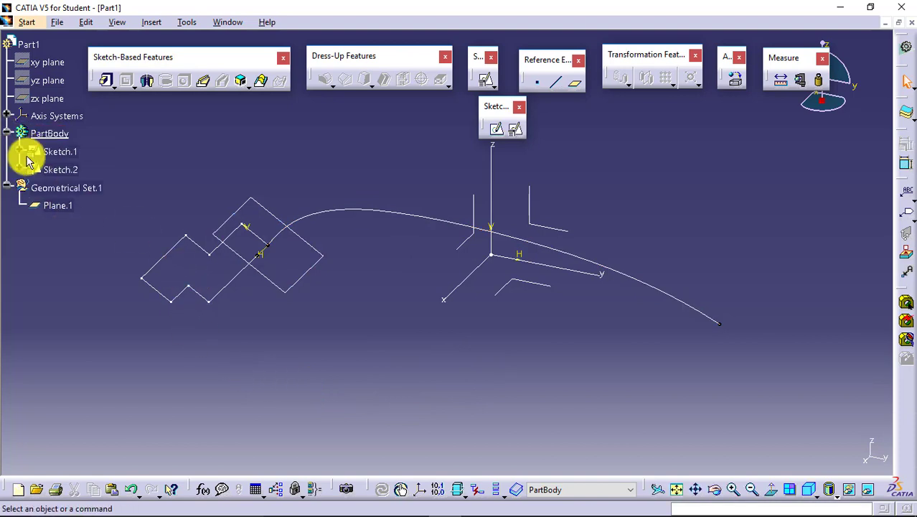
pyautogui.click(63, 171)
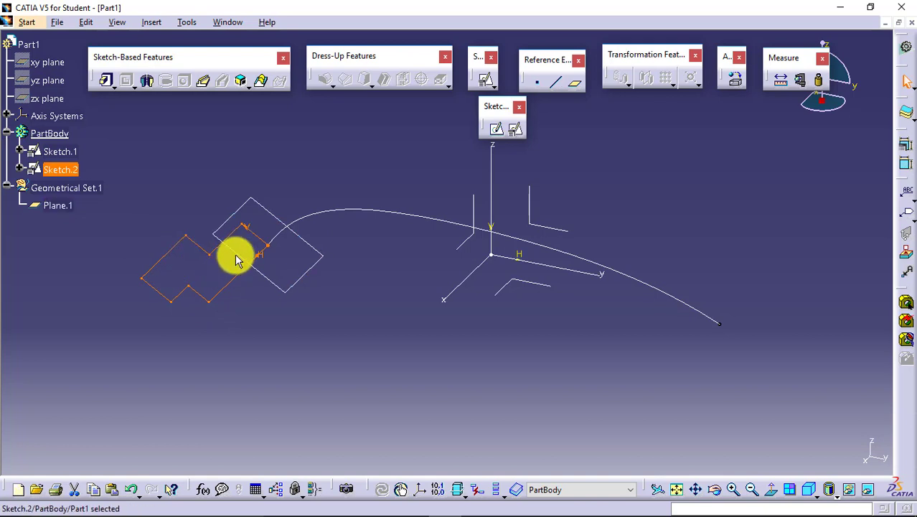
# Hide the reference plane at the spline's end
pyautogui.click(315, 273)
pyautogui.rightClick(309, 269)
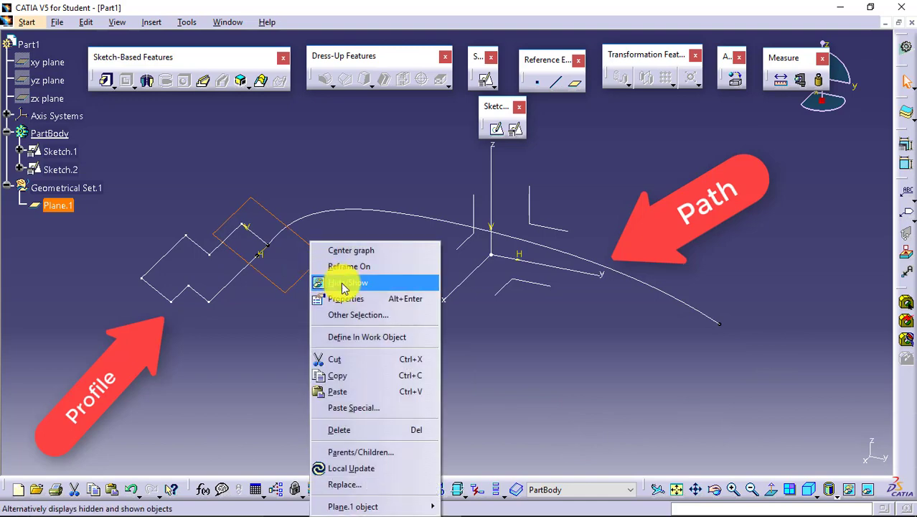
pyautogui.click(343, 285)
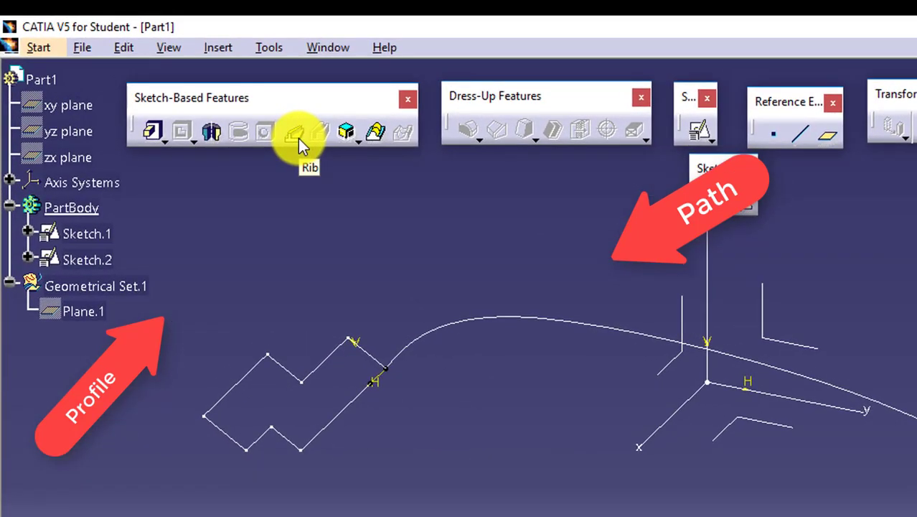
pyautogui.click(290, 175)
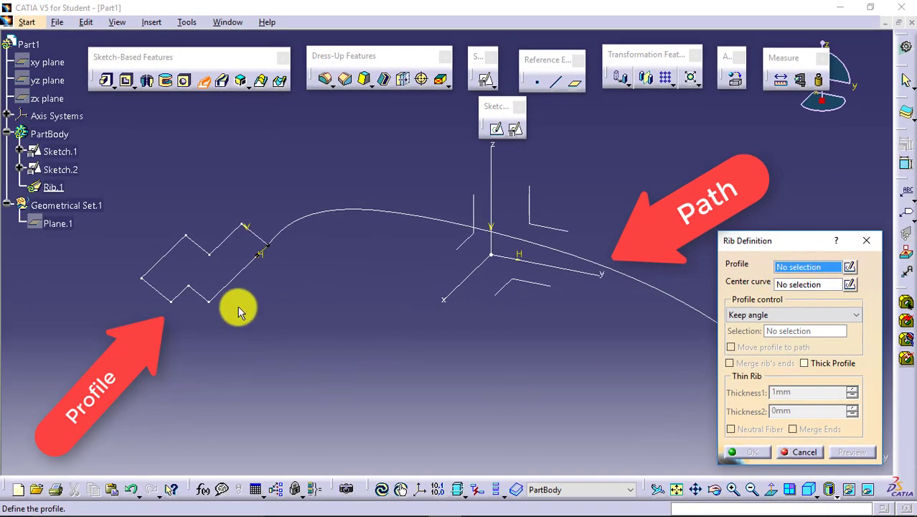
pyautogui.click(229, 282)
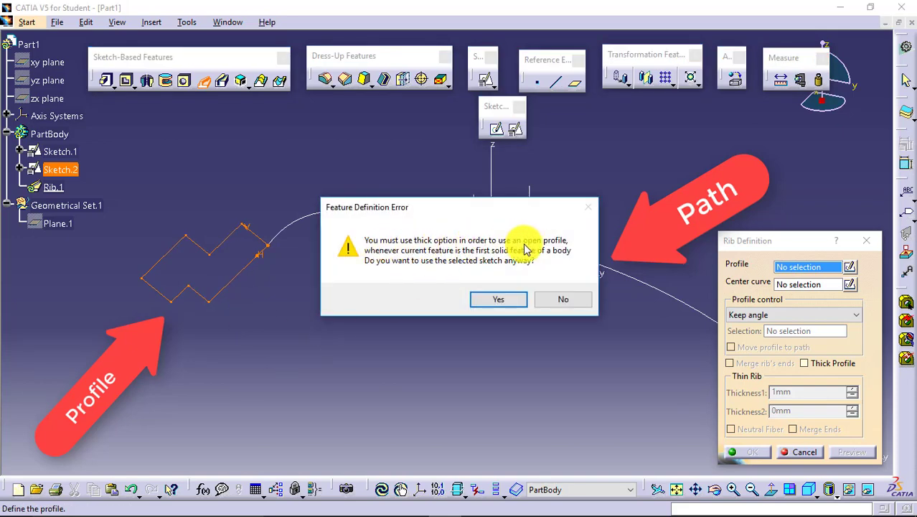
pyautogui.click(507, 301)
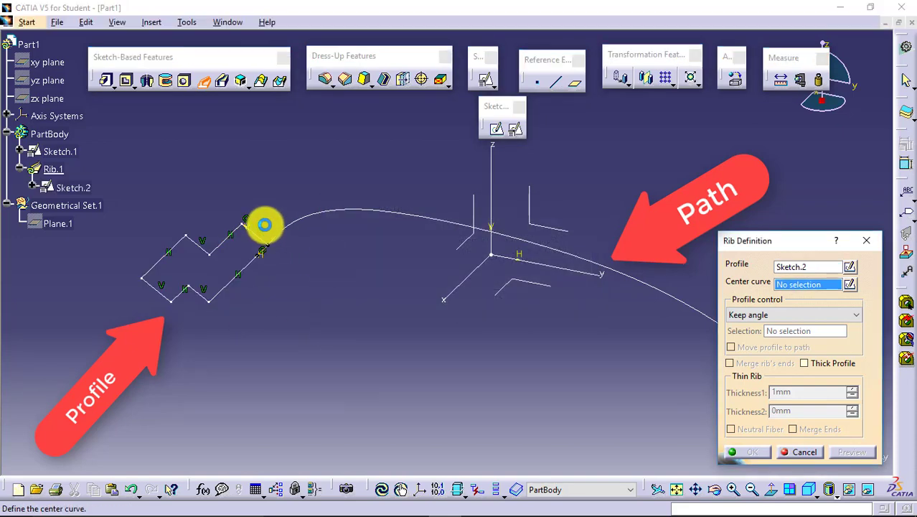
pyautogui.press('Escape')
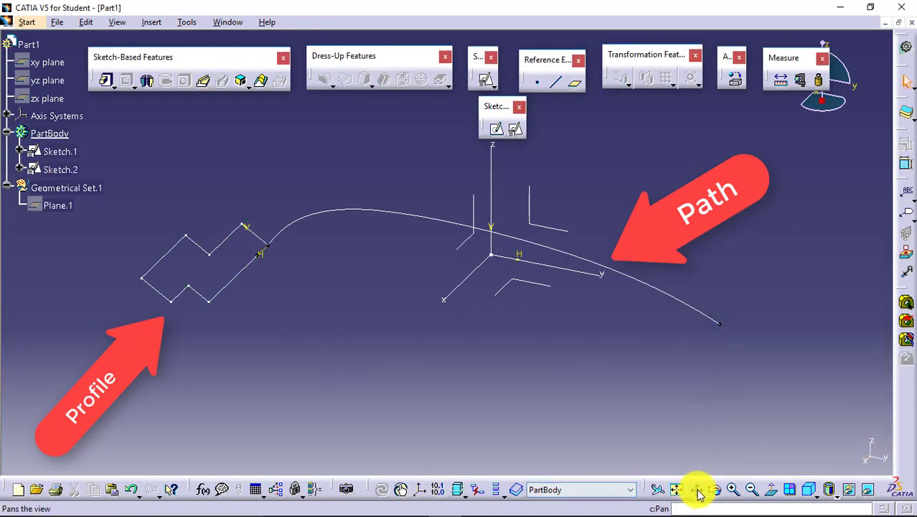
# Edit Sketch.2 to close the profile, making the loose end of the line along the H axis coincident with the sketch origin, and exit
pyautogui.click(733, 490)
pyautogui.click(734, 490)
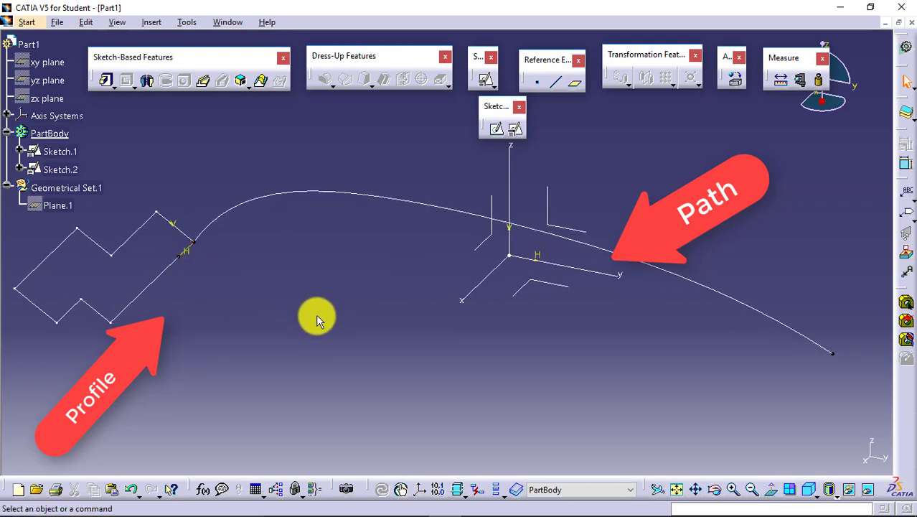
pyautogui.doubleClick(165, 276)
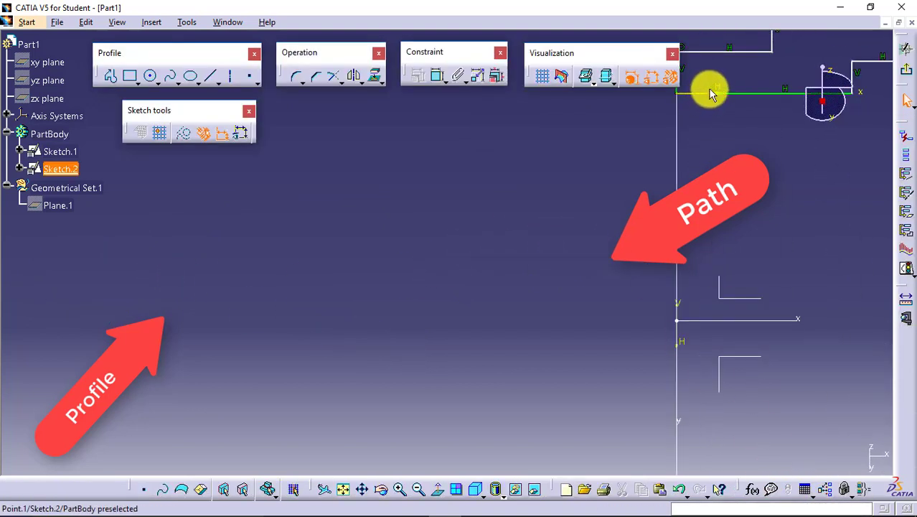
pyautogui.moveTo(708, 93); pyautogui.dragTo(746, 94)
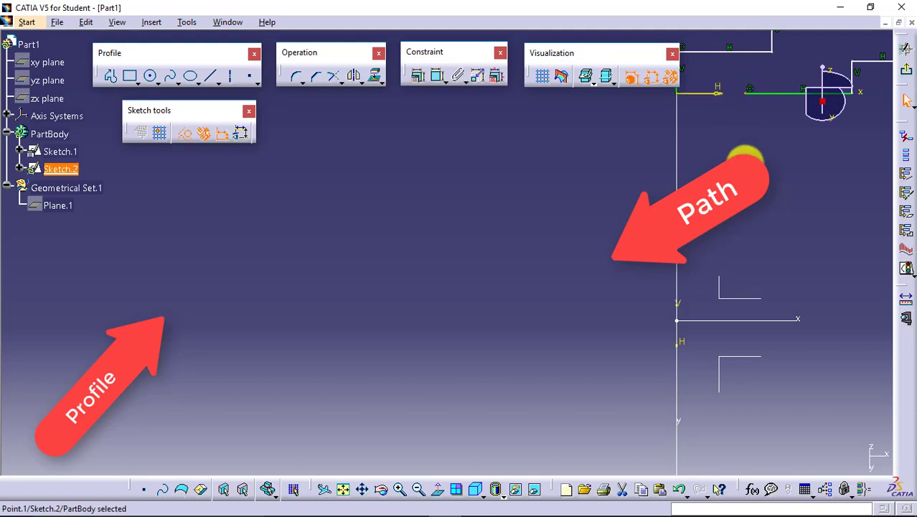
pyautogui.click(435, 74)
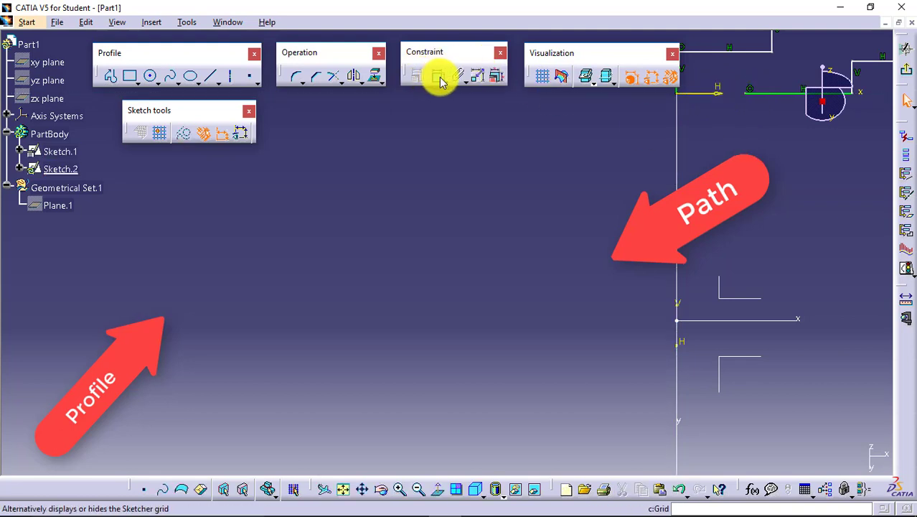
pyautogui.click(676, 92)
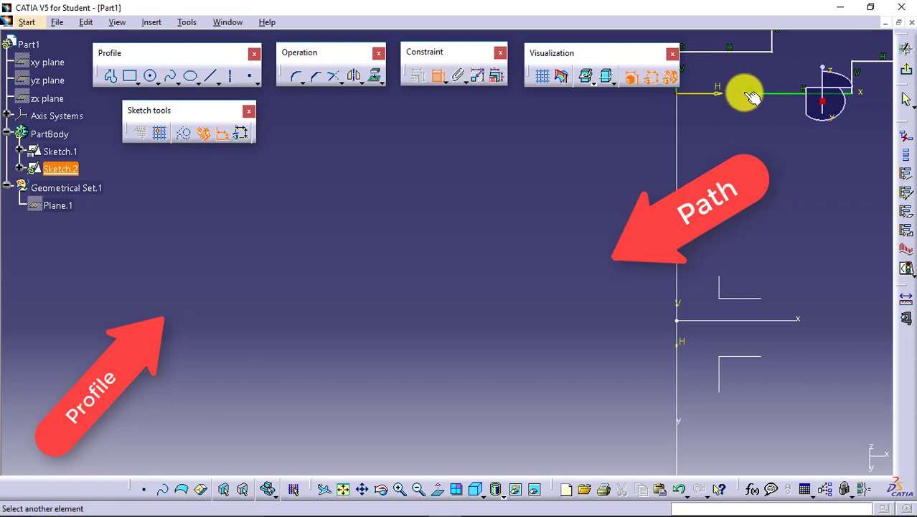
pyautogui.rightClick(728, 174)
pyautogui.click(761, 270)
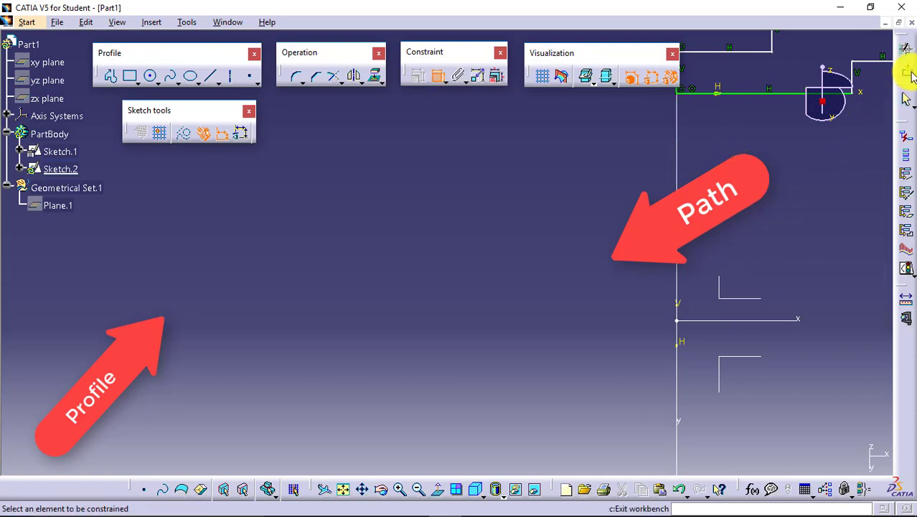
pyautogui.click(909, 74)
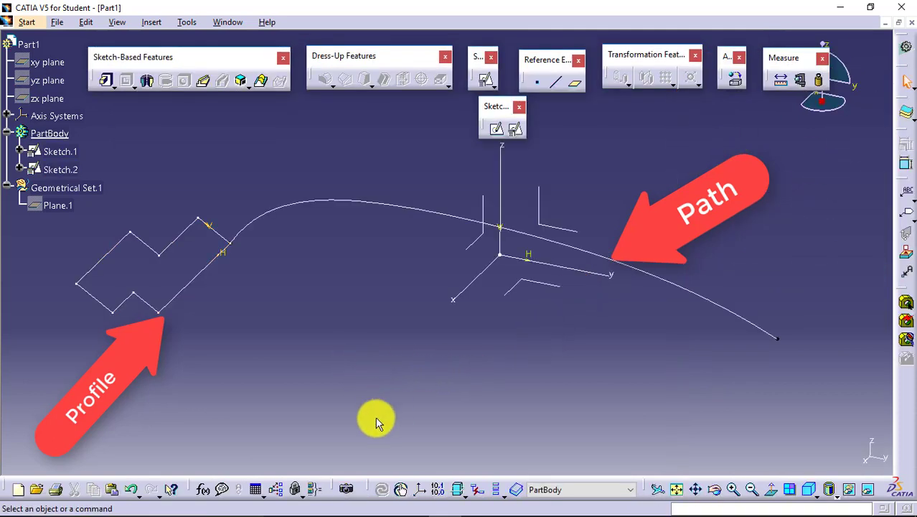
# Create a Rib with Sketch.2 as profile, Sketch.1 as center curve and Keep angle as profile control
pyautogui.click(203, 80)
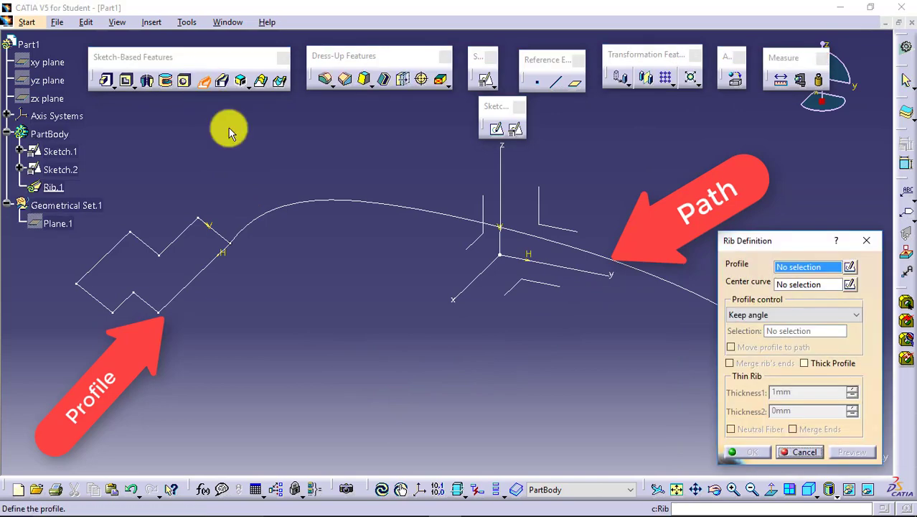
pyautogui.click(205, 267)
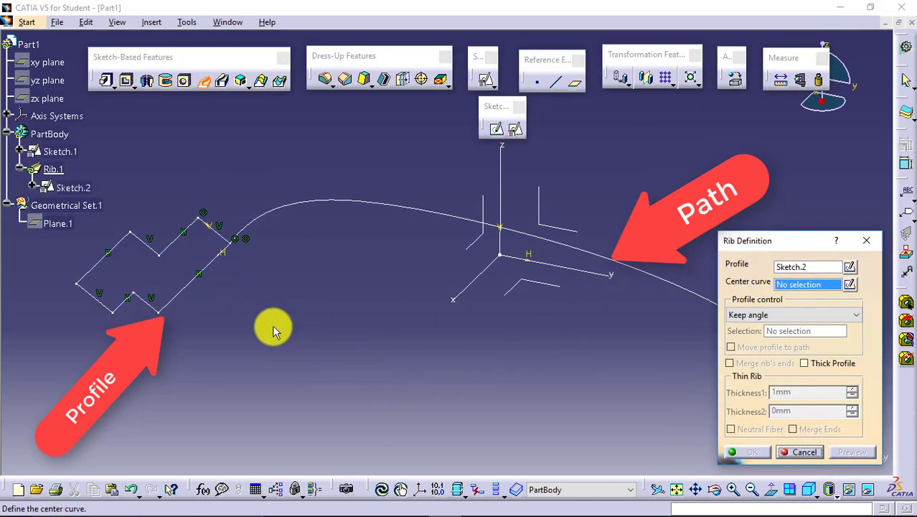
pyautogui.click(396, 207)
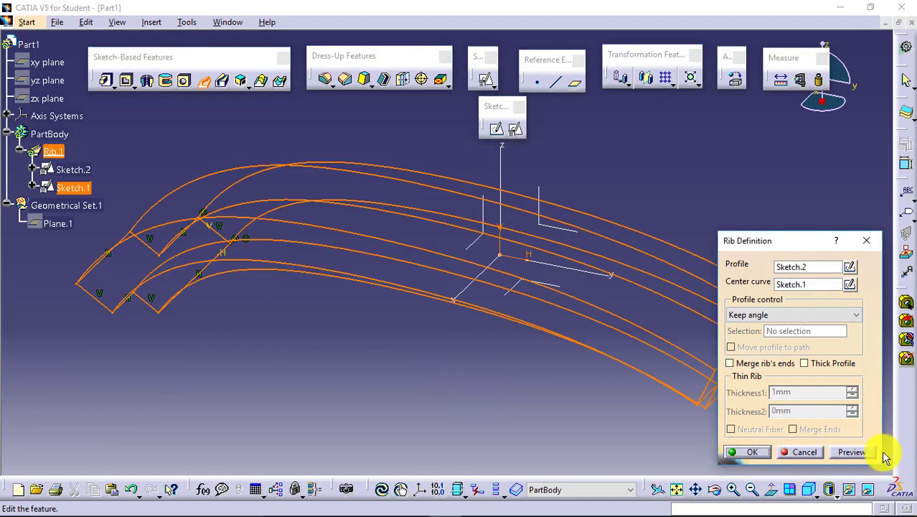
pyautogui.click(854, 452)
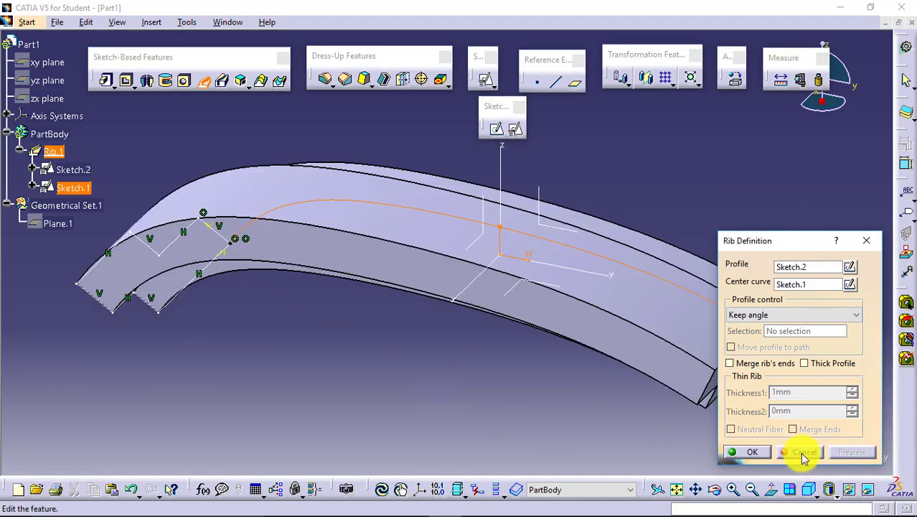
pyautogui.click(751, 490)
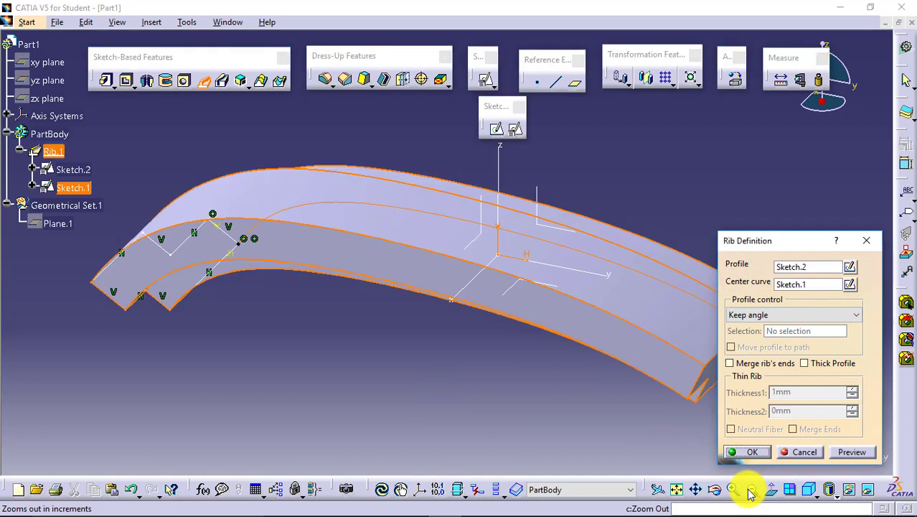
pyautogui.click(751, 490)
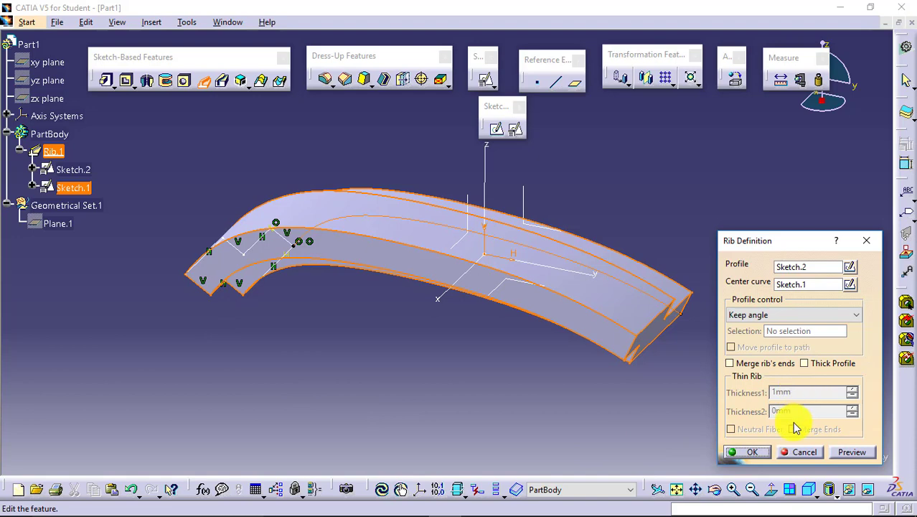
pyautogui.click(747, 452)
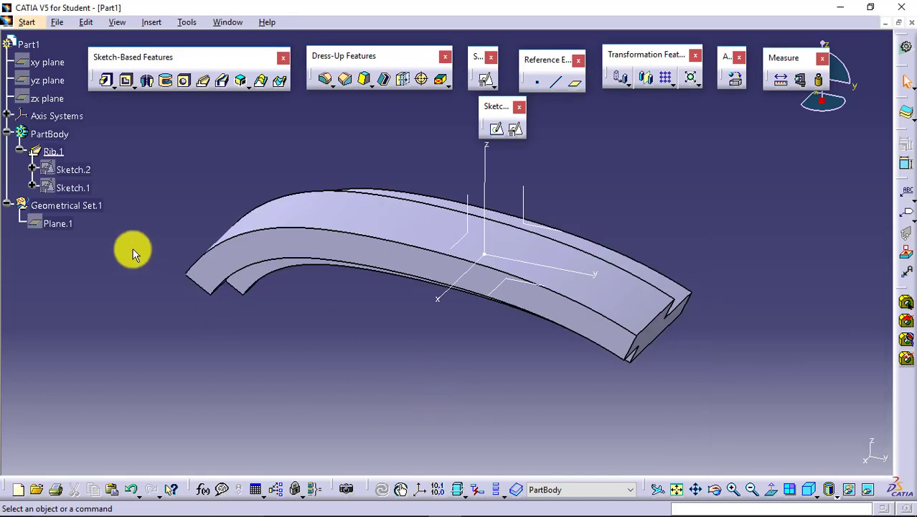
# Show the path Sketch.1 and start a positioned sketch on Plane.1, with a projection point origin on the spline's near endpoint
pyautogui.rightClick(73, 188)
pyautogui.click(103, 227)
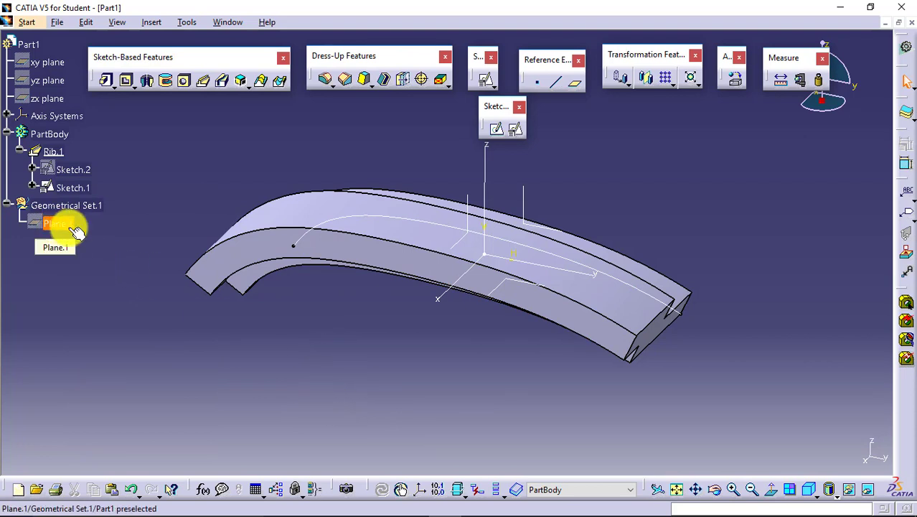
pyautogui.click(518, 134)
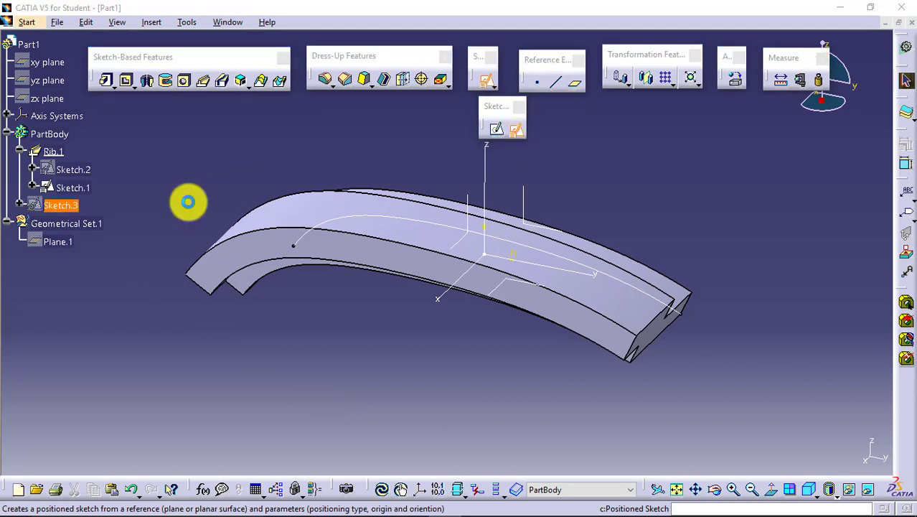
pyautogui.click(60, 242)
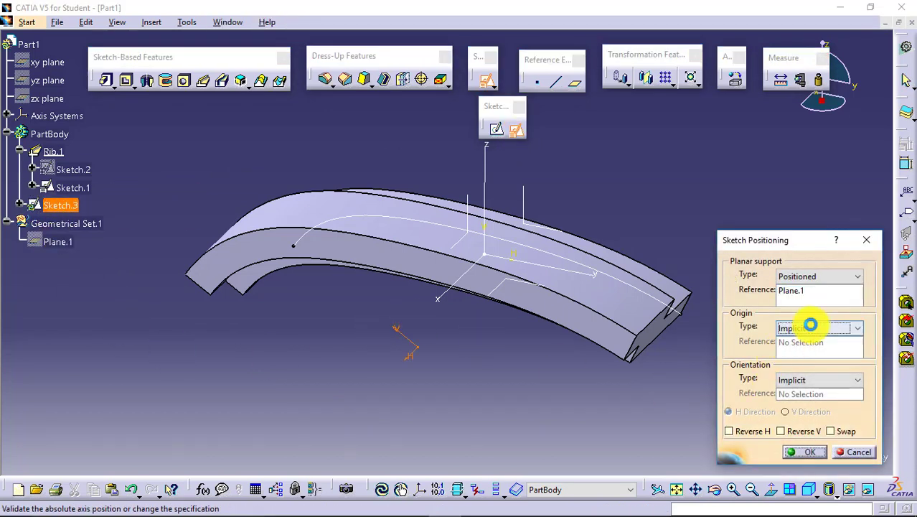
pyautogui.click(814, 328)
pyautogui.click(814, 361)
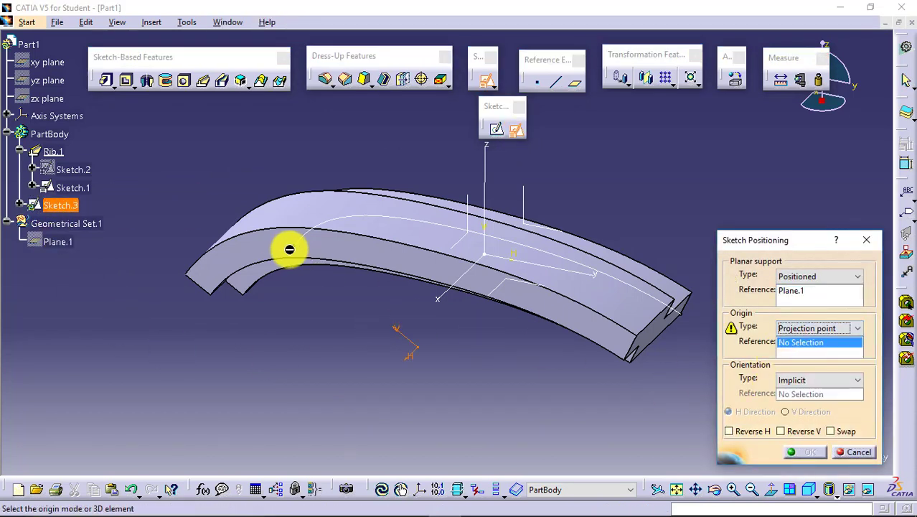
pyautogui.click(293, 245)
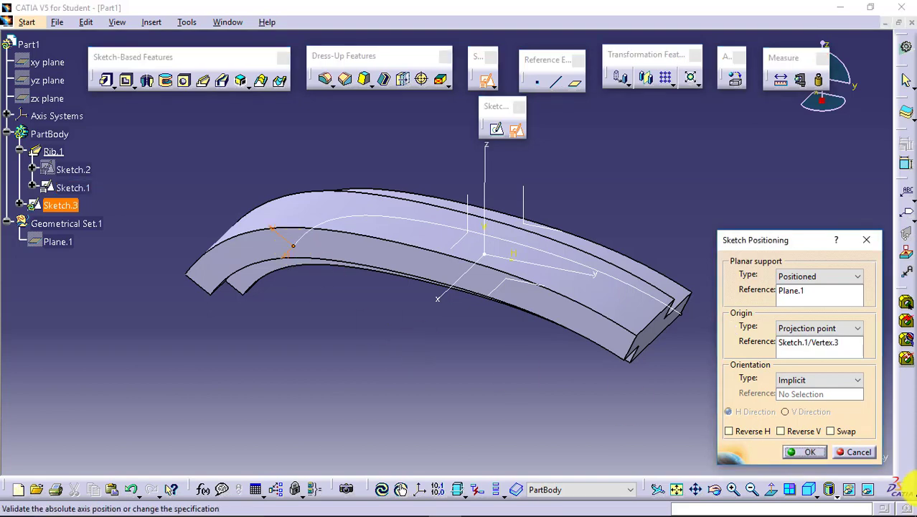
pyautogui.click(802, 450)
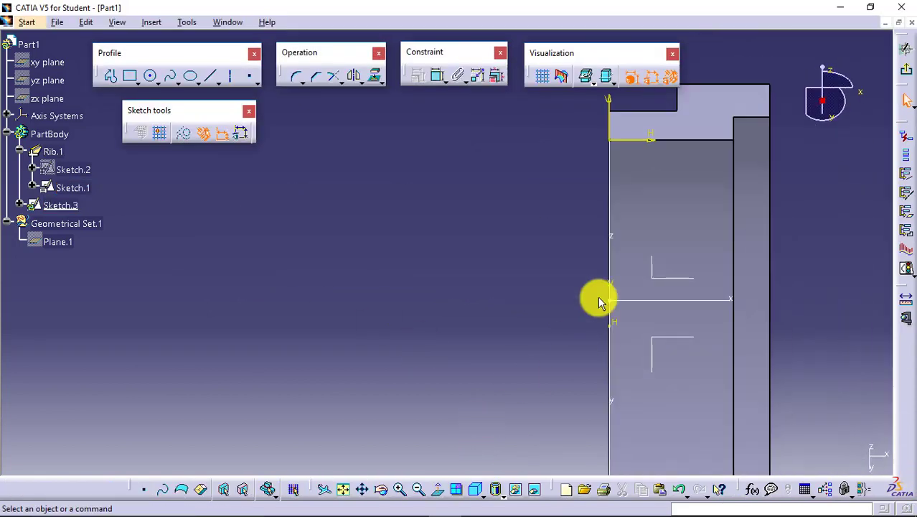
# Draw a thin, closed, bent eight-line profile from the V axis about 16 mm above the origin to beyond the rib's far side and back
pyautogui.click(112, 78)
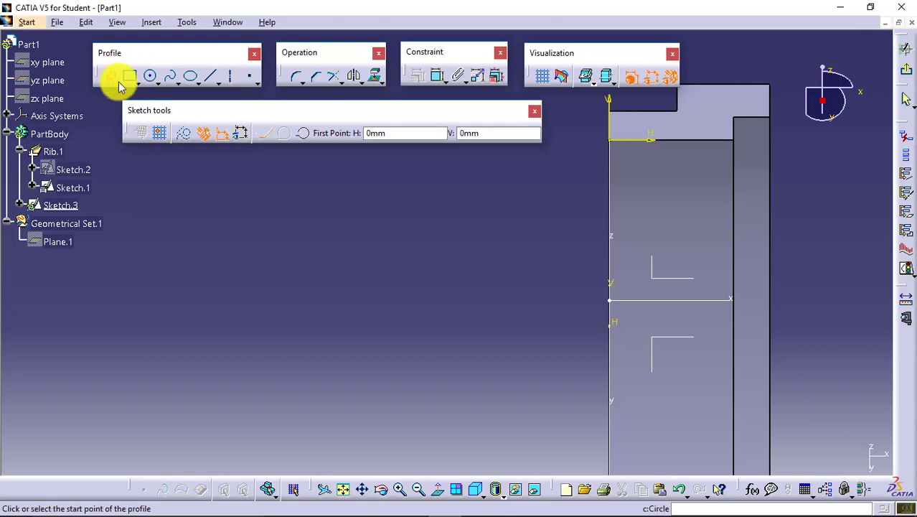
pyautogui.click(617, 127)
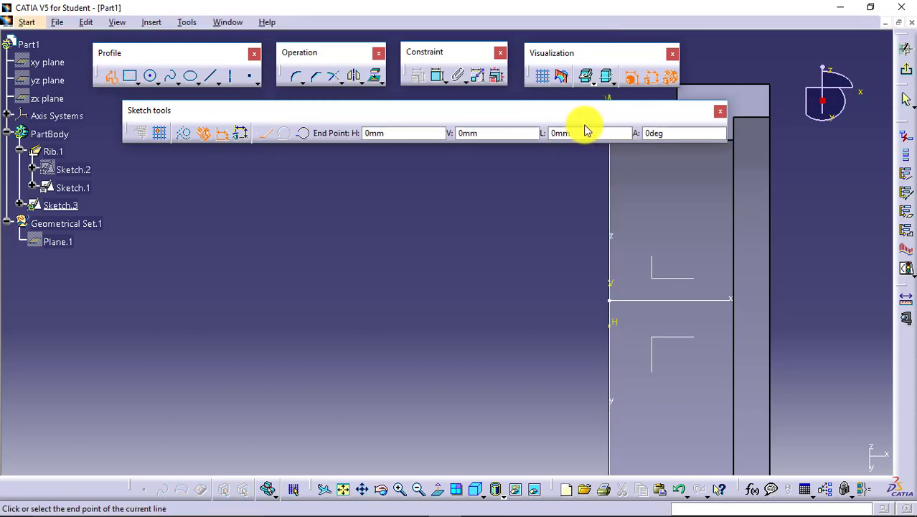
pyautogui.click(417, 488)
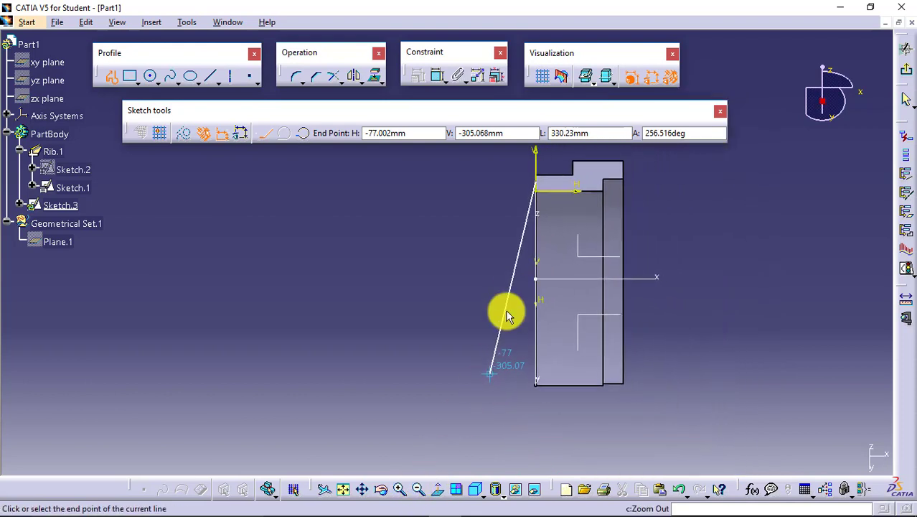
pyautogui.click(568, 186)
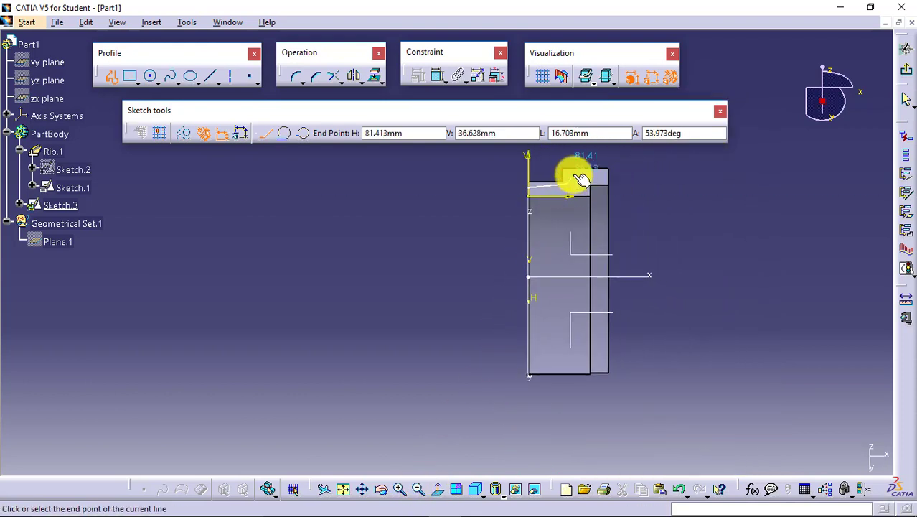
pyautogui.click(627, 177)
pyautogui.click(632, 185)
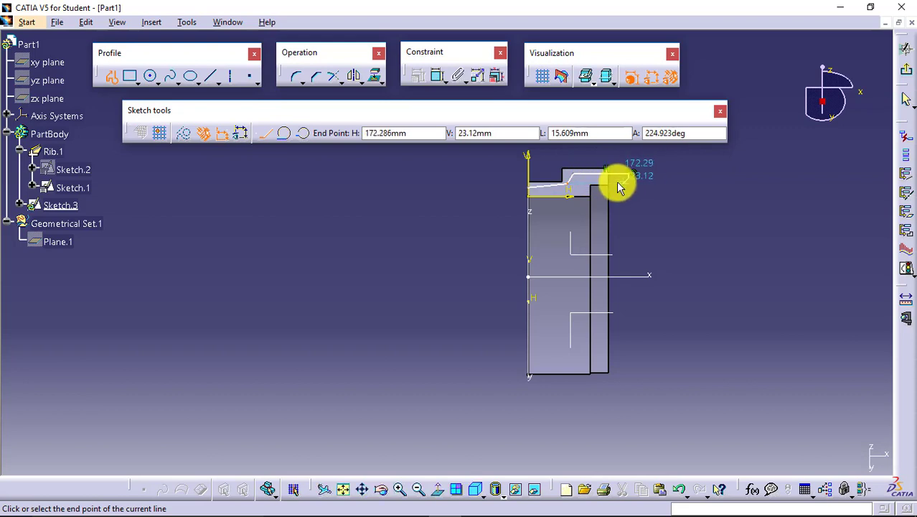
pyautogui.click(588, 183)
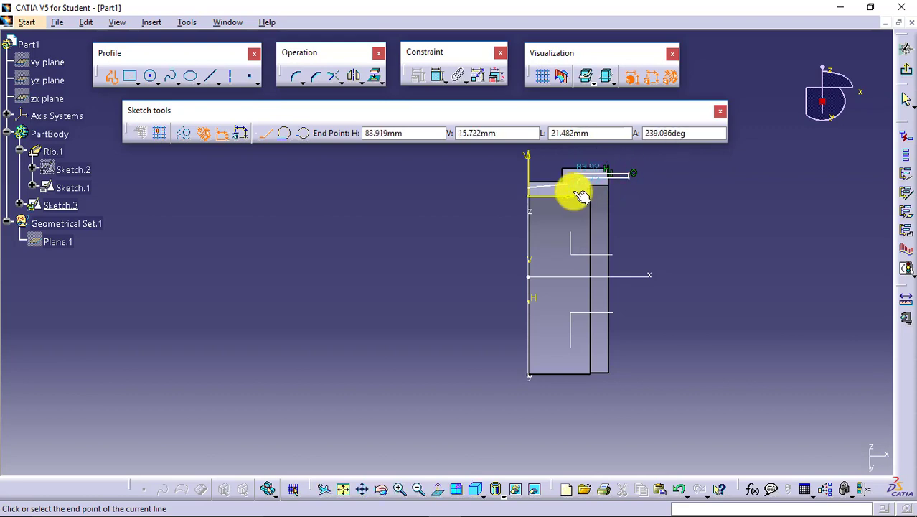
pyautogui.click(580, 195)
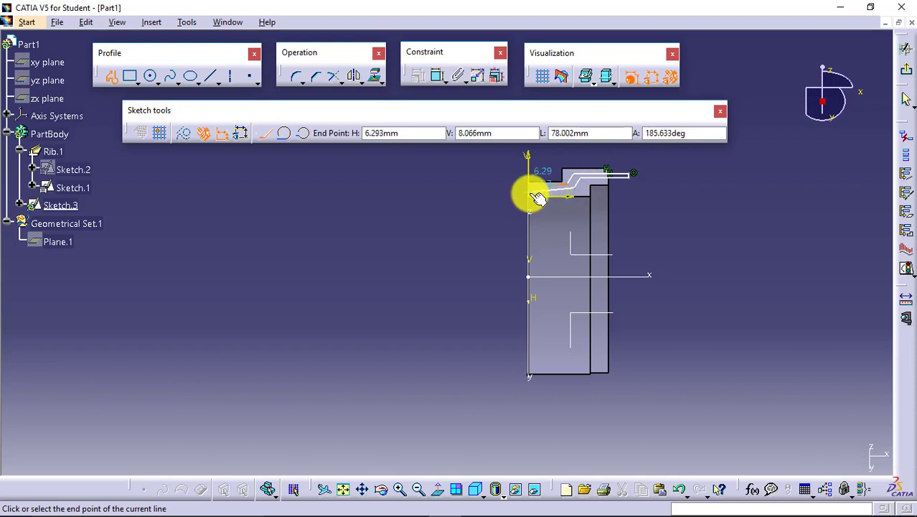
pyautogui.click(531, 196)
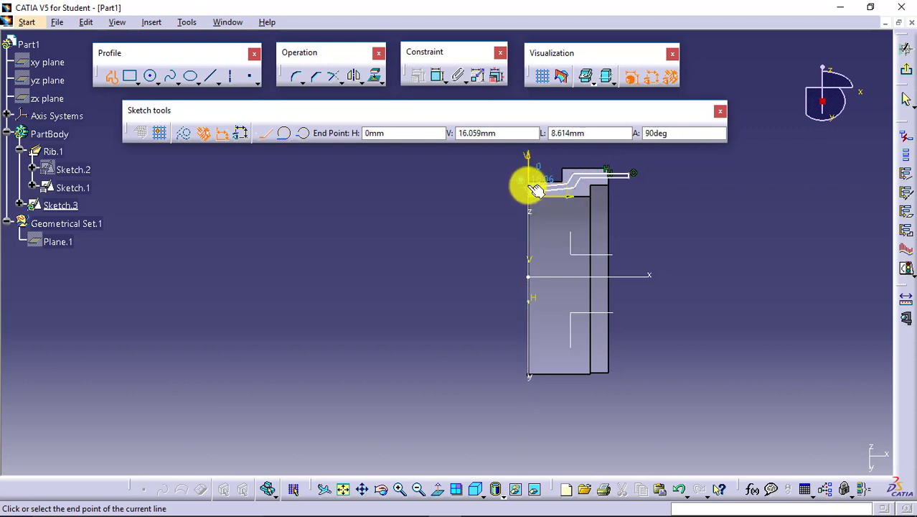
pyautogui.click(529, 188)
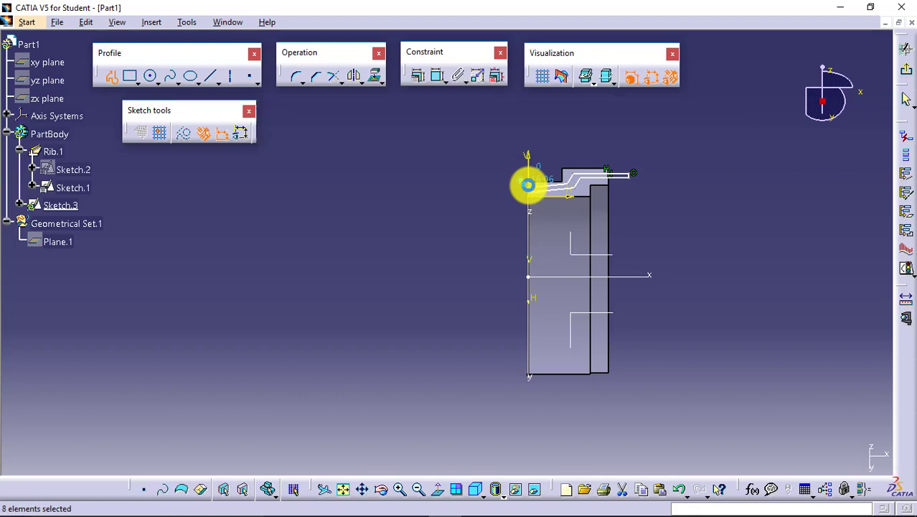
pyautogui.click(446, 201)
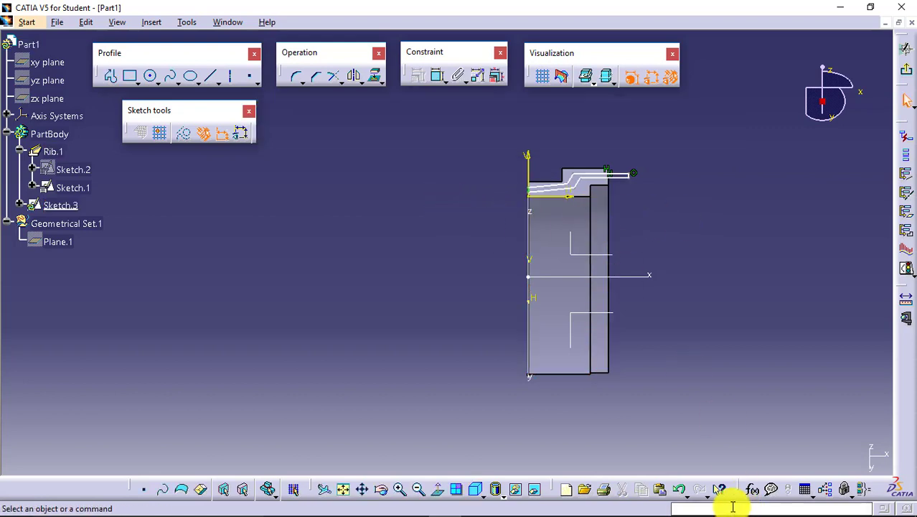
pyautogui.click(343, 489)
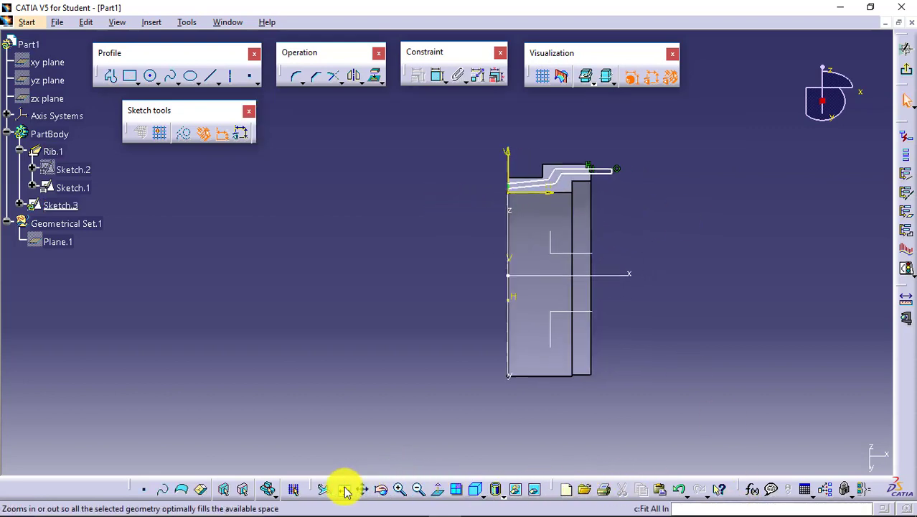
# Exit the thin bent profile sketch and check the path sketch it will follow
pyautogui.click(905, 72)
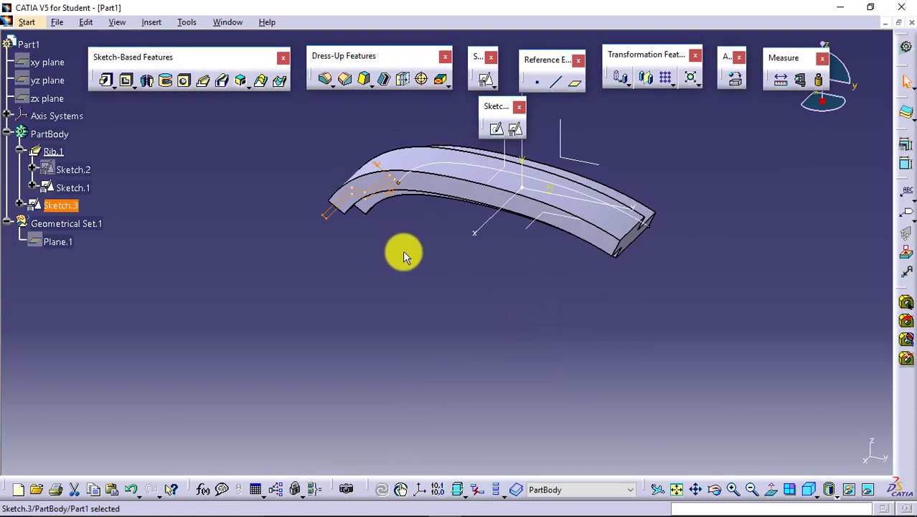
pyautogui.click(429, 166)
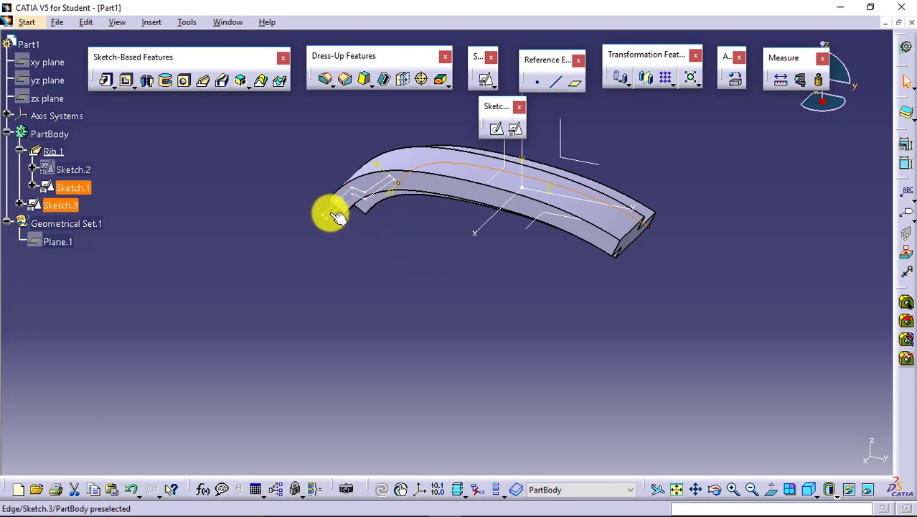
pyautogui.click(330, 290)
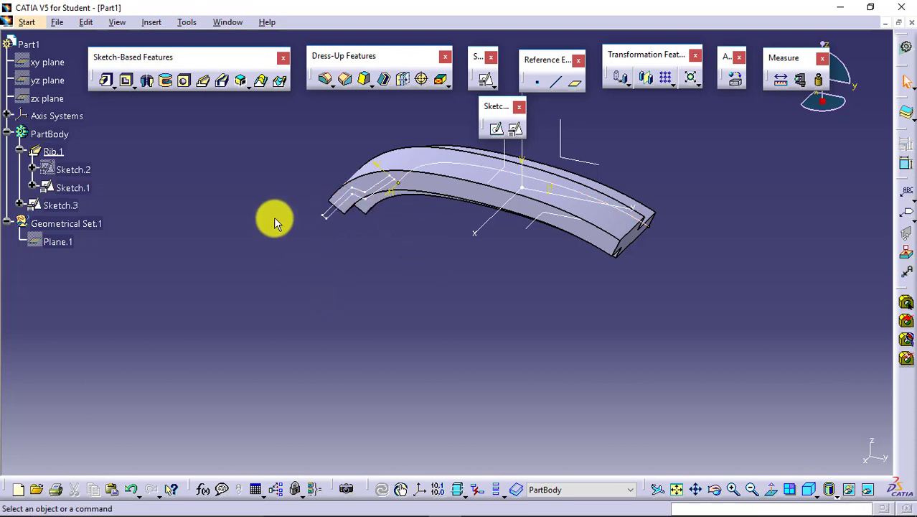
# Start a Slot on the rib and assign the thin bent profile Sketch.3 as its profile
pyautogui.click(222, 85)
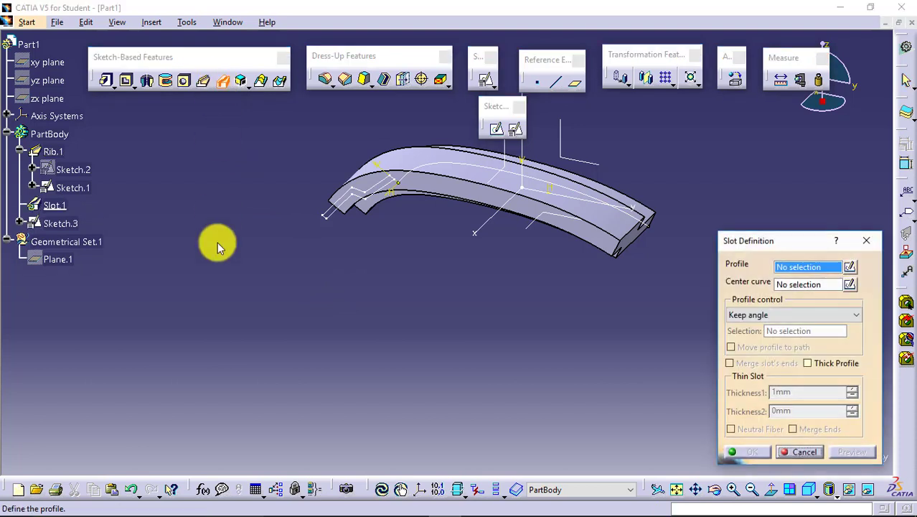
pyautogui.click(430, 169)
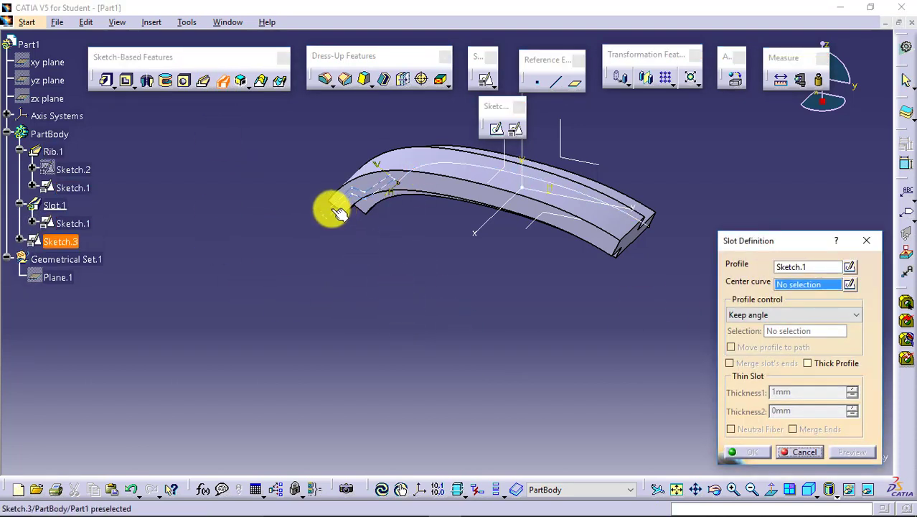
pyautogui.click(806, 269)
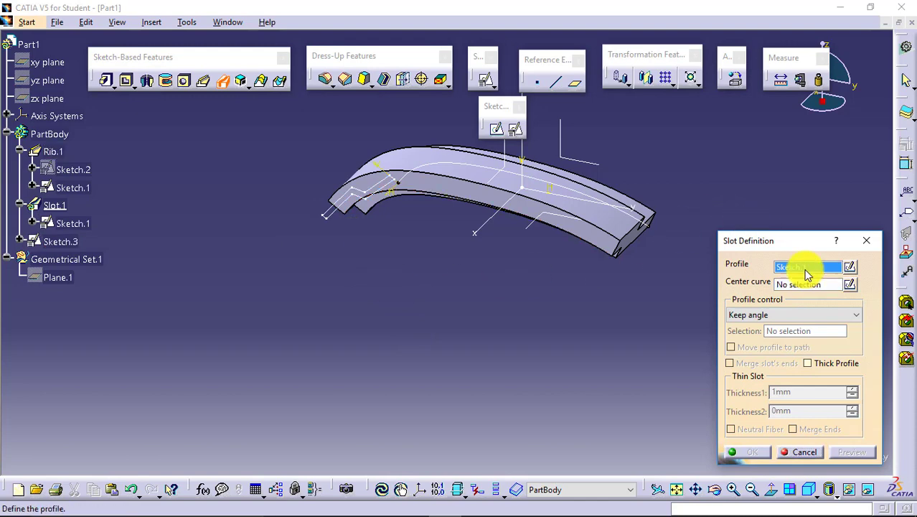
pyautogui.rightClick(806, 272)
pyautogui.click(804, 342)
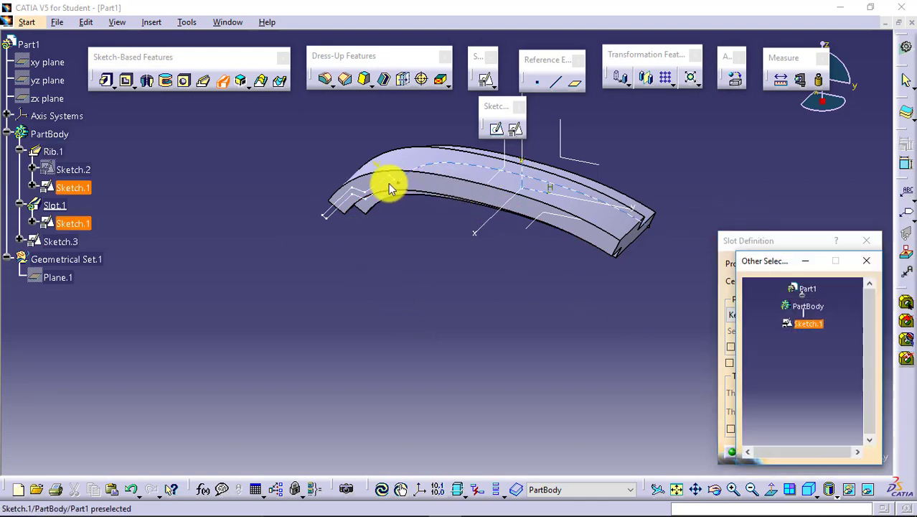
pyautogui.click(866, 260)
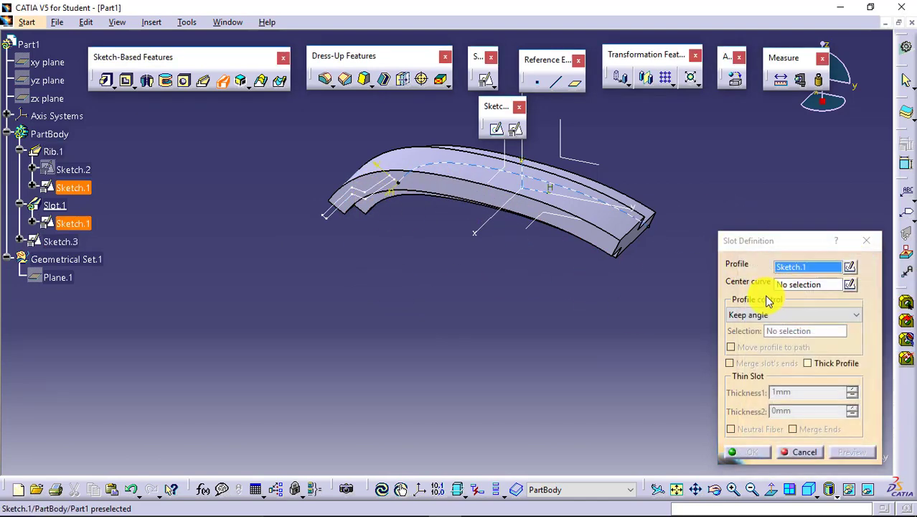
pyautogui.rightClick(802, 267)
pyautogui.click(803, 268)
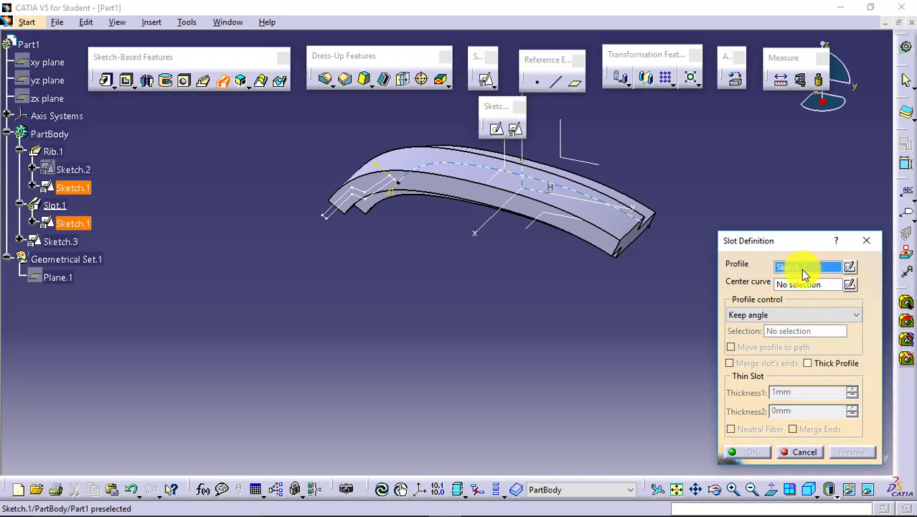
pyautogui.click(334, 209)
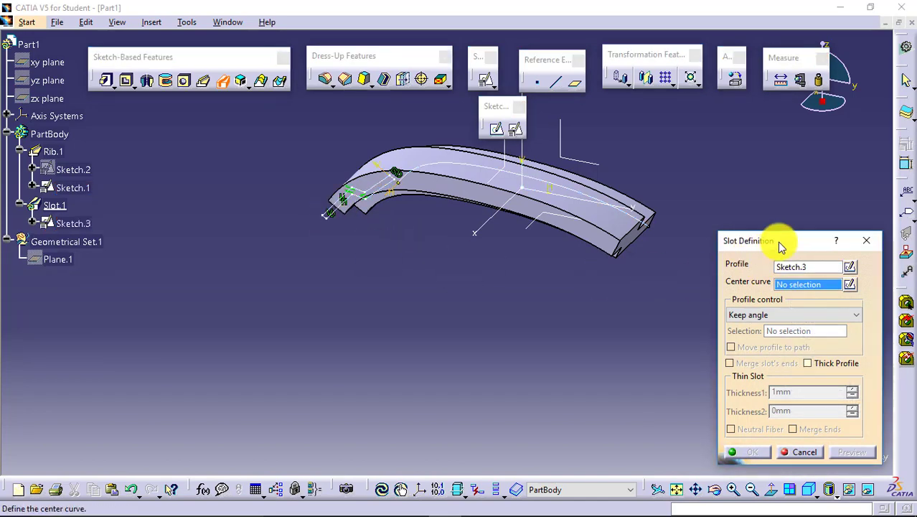
# Set the spline path Sketch.1 as the slot's center curve with Keep angle profile control, and create the slot
pyautogui.click(470, 168)
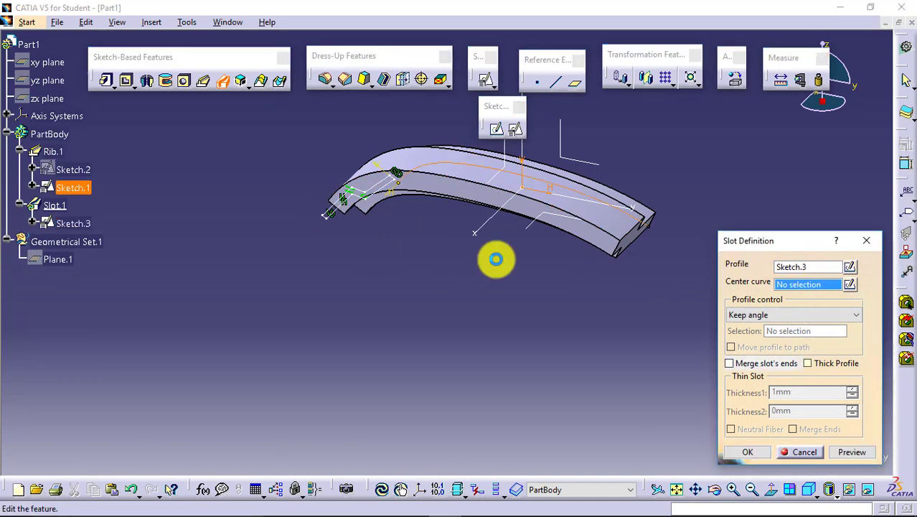
pyautogui.click(850, 451)
pyautogui.click(744, 450)
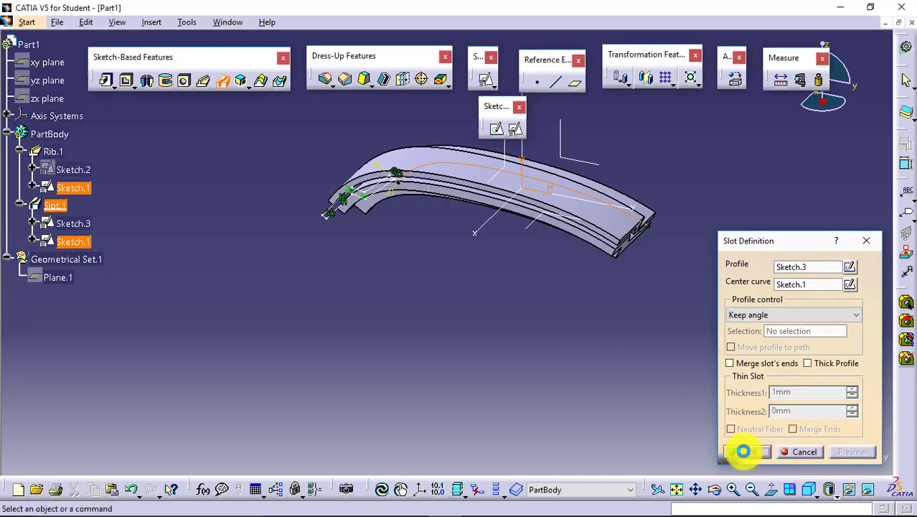
# Examine the slot cut through the rib from its profile end, side and underside
pyautogui.click(720, 490)
pyautogui.moveTo(463, 268); pyautogui.dragTo(632, 118)
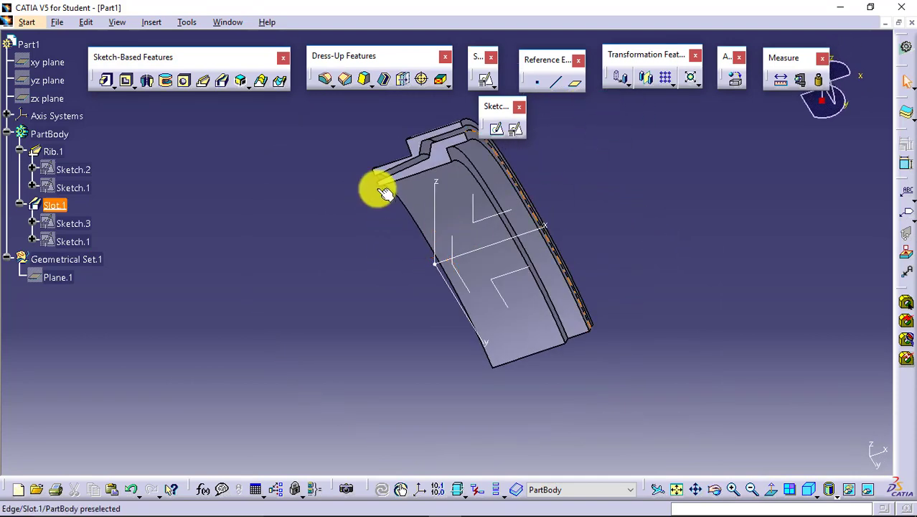
pyautogui.click(715, 490)
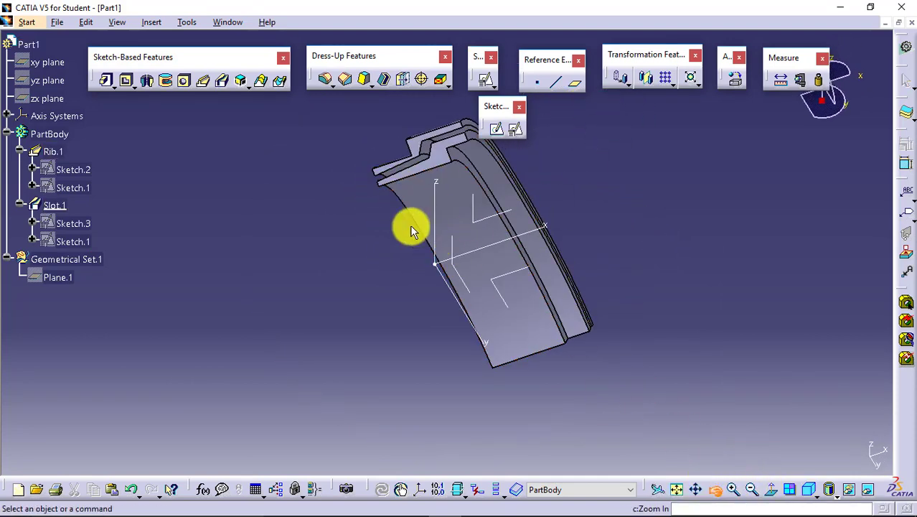
pyautogui.moveTo(413, 230); pyautogui.dragTo(483, 197)
pyautogui.click(483, 197)
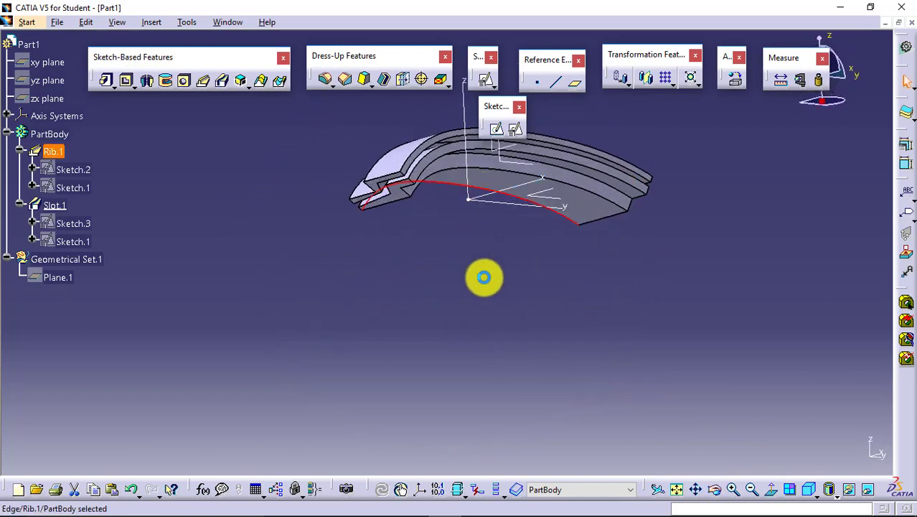
pyautogui.click(484, 277)
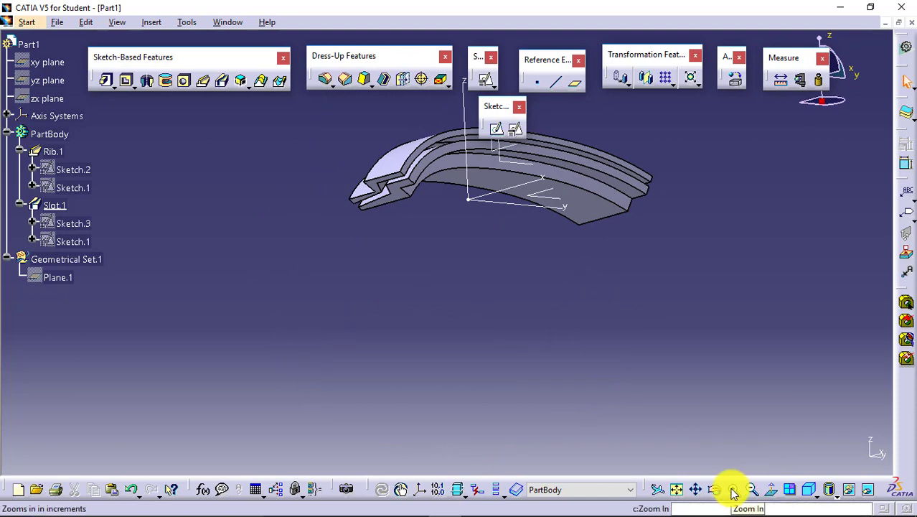
pyautogui.click(677, 489)
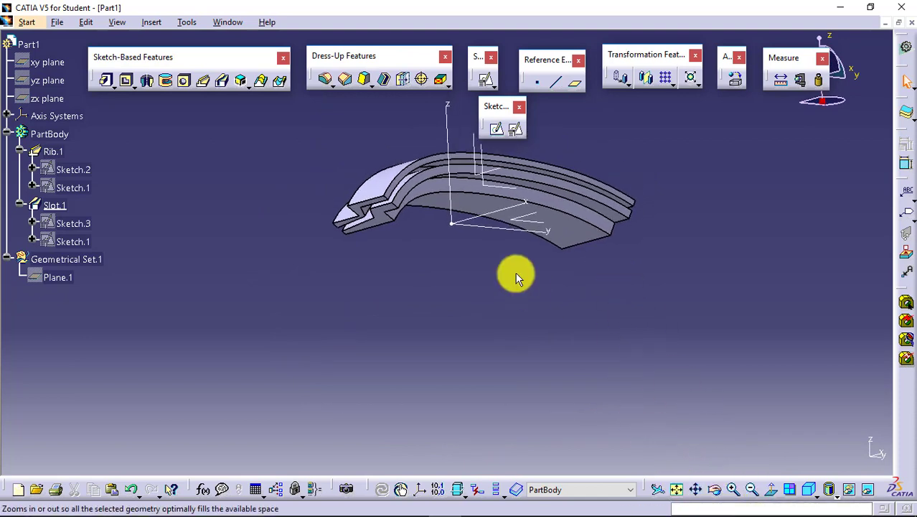